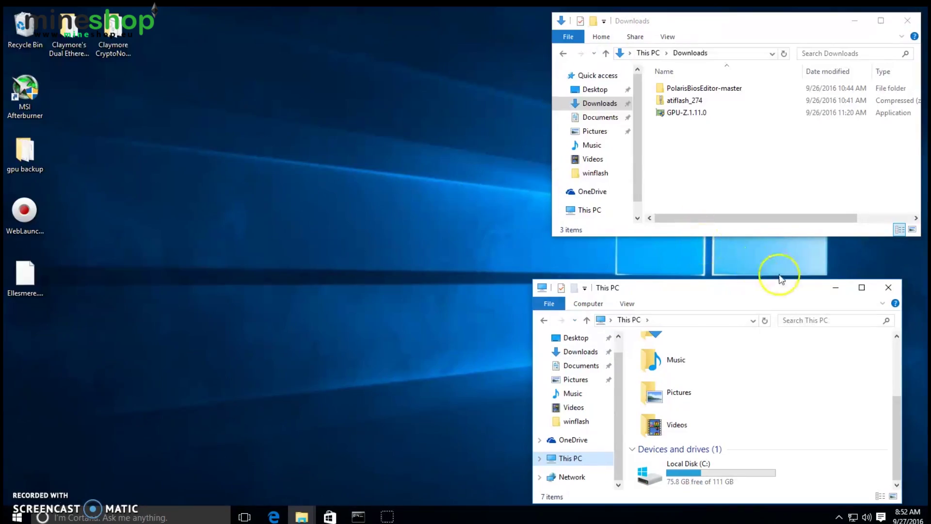
# - Nudge the This PC window up and open Local Disk (C:), which holds the winflash folder
pyautogui.moveTo(755, 291); pyautogui.dragTo(778, 271)
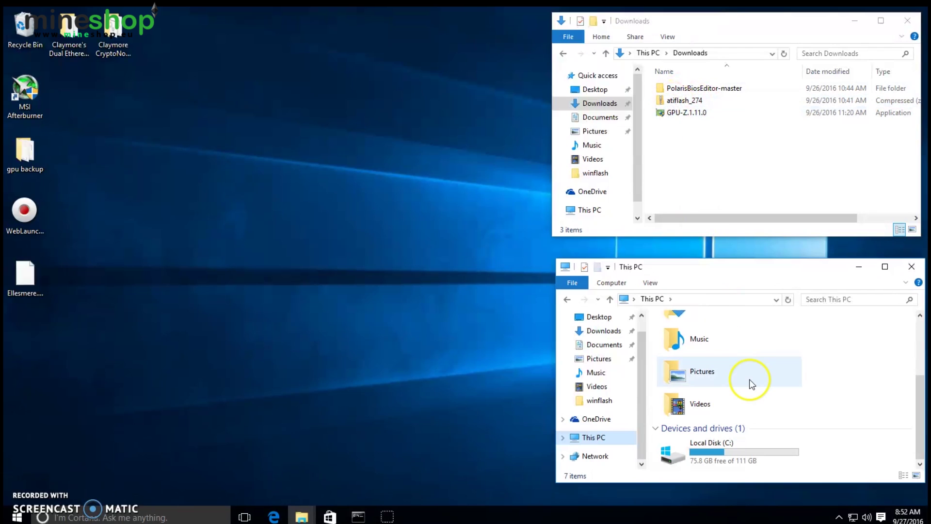
pyautogui.doubleClick(707, 449)
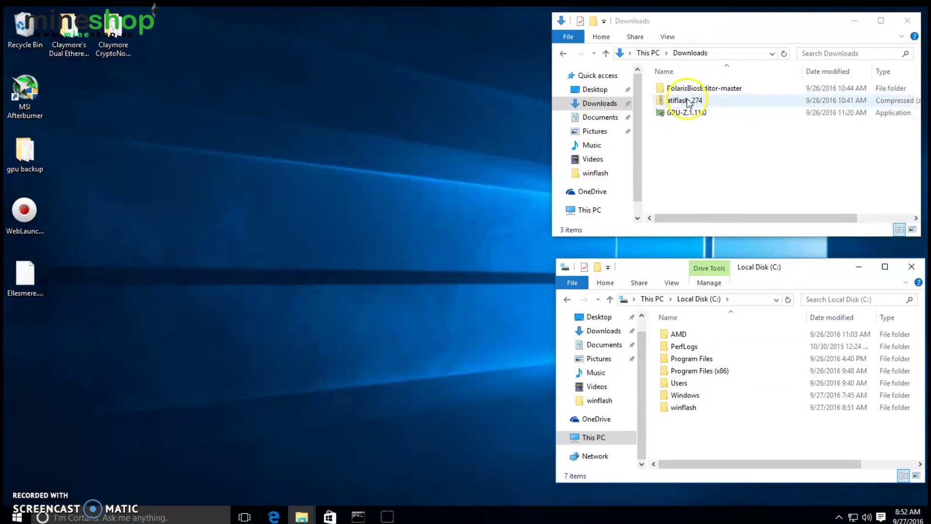
pyautogui.click(684, 100)
pyautogui.rightClick(684, 101)
pyautogui.click(722, 137)
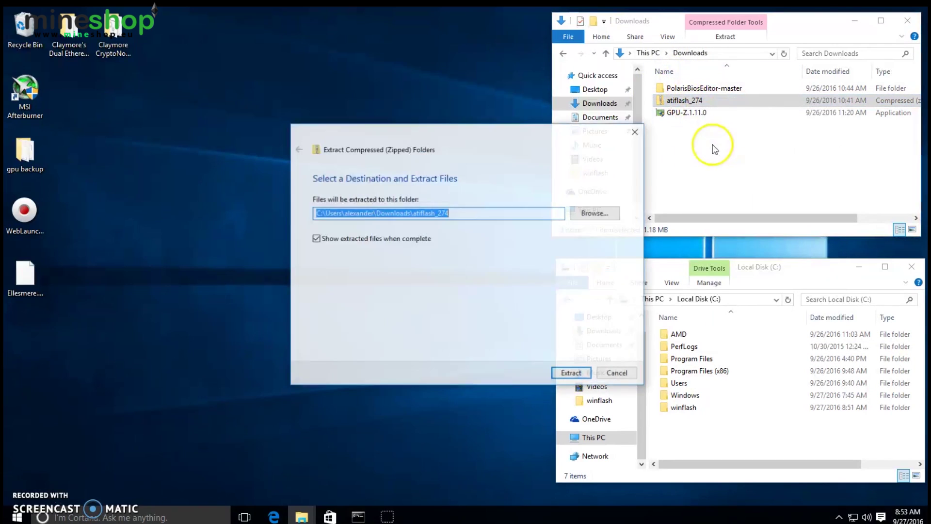
pyautogui.click(595, 212)
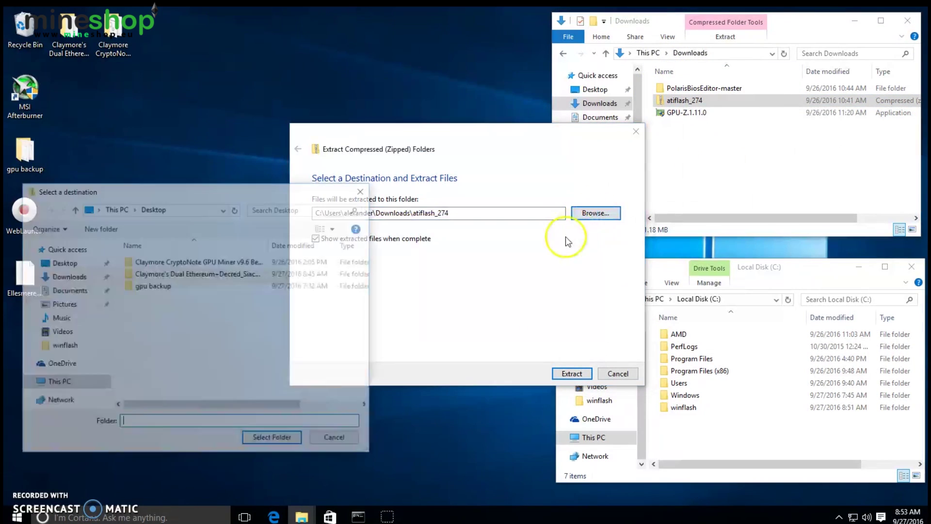
pyautogui.click(56, 383)
pyautogui.scroll(-3, 240, 327)
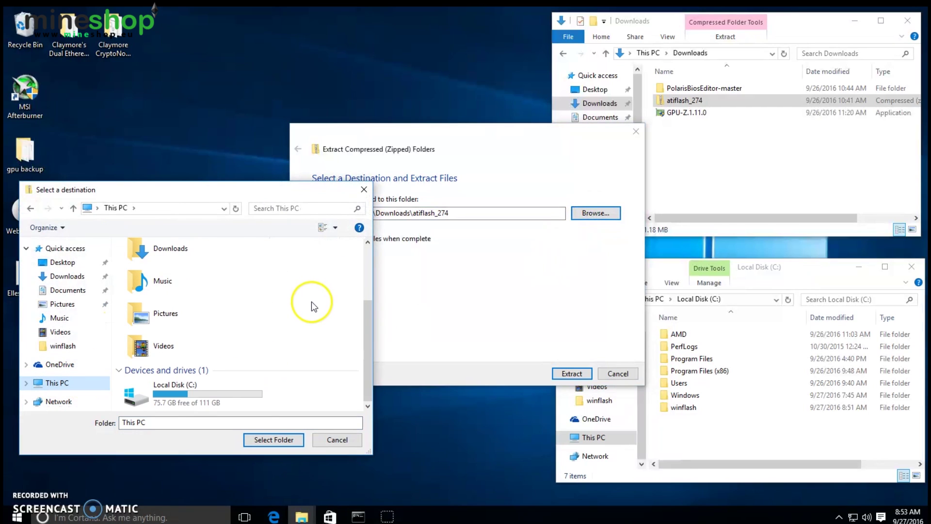
pyautogui.doubleClick(172, 388)
pyautogui.click(148, 335)
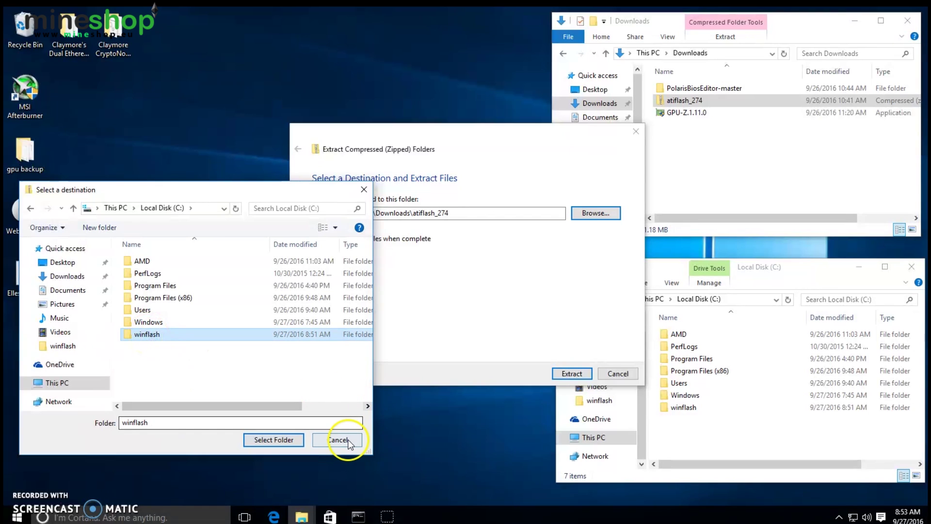
pyautogui.click(364, 190)
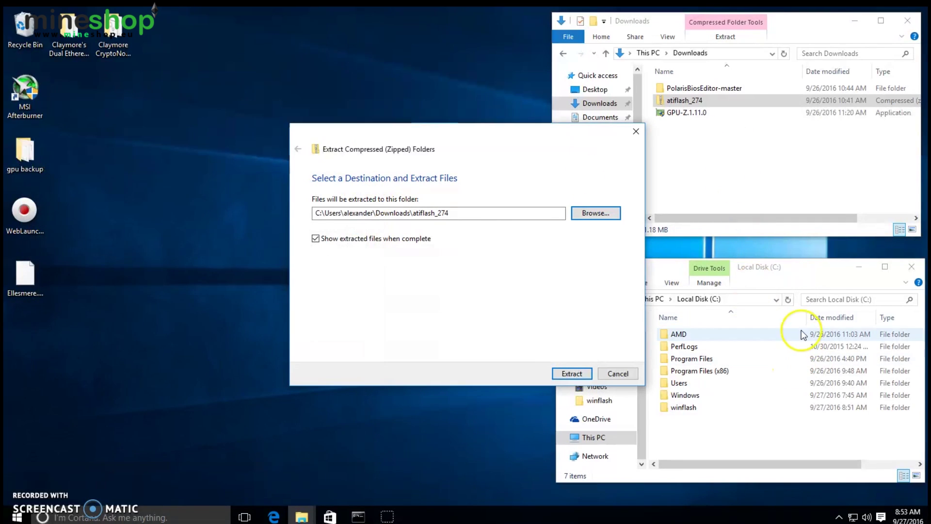
pyautogui.click(841, 268)
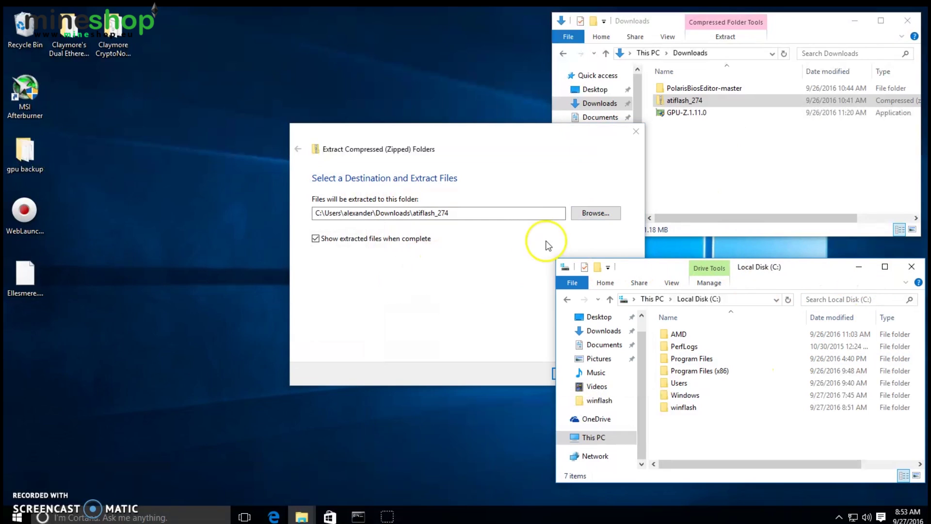
pyautogui.click(562, 145)
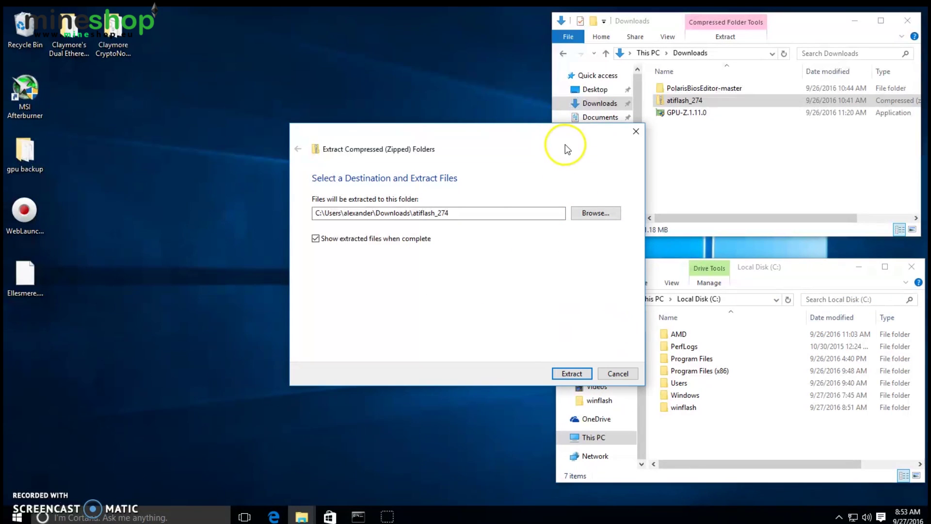
pyautogui.click(635, 134)
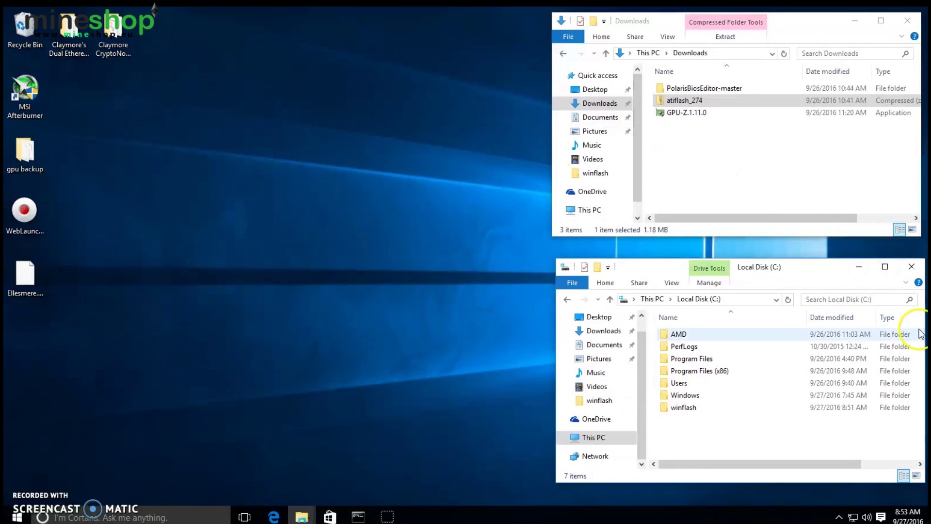
# - Launch GPU-Z 1.11.0 from Downloads and select the first of the six Radeon RX 470 cards
pyautogui.click(862, 268)
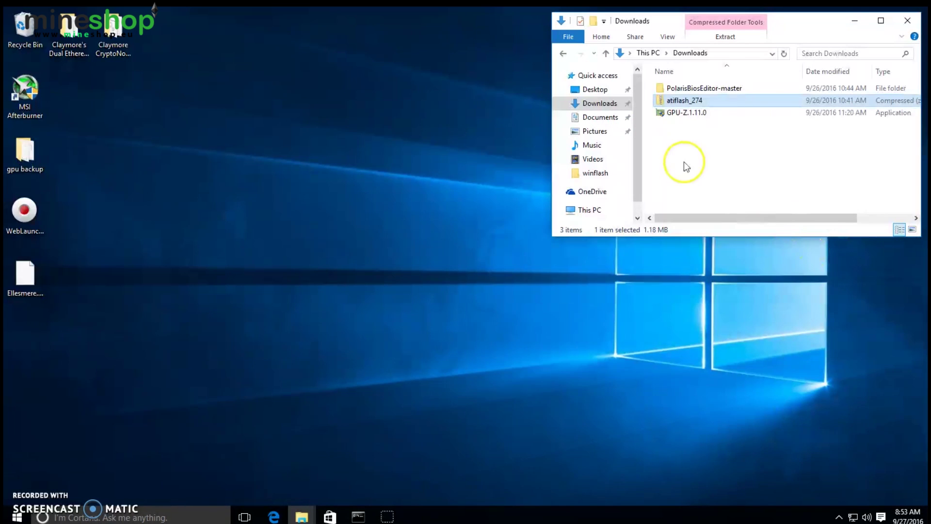
pyautogui.click(679, 114)
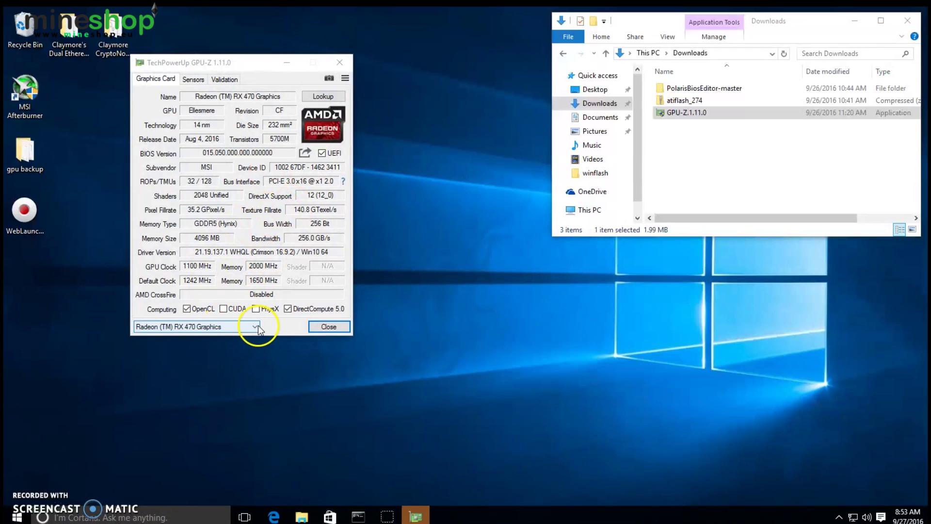
pyautogui.click(254, 327)
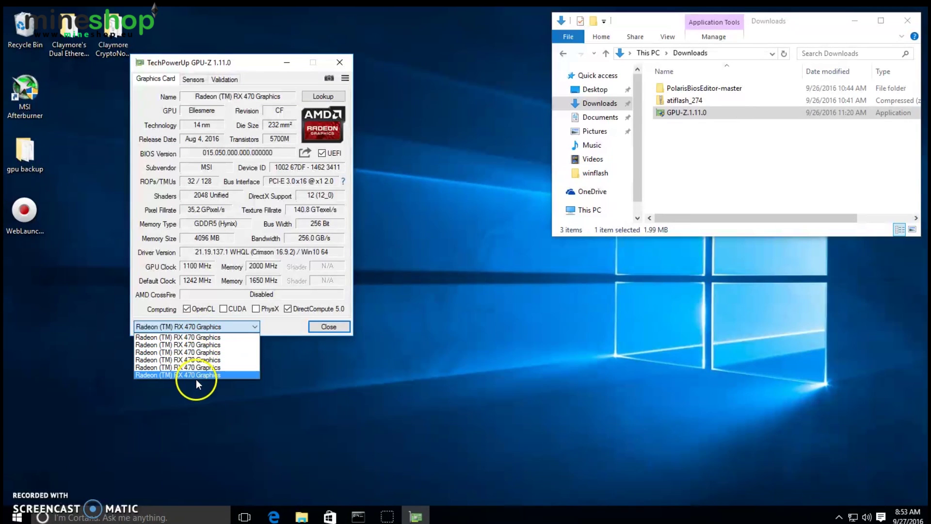
pyautogui.click(201, 340)
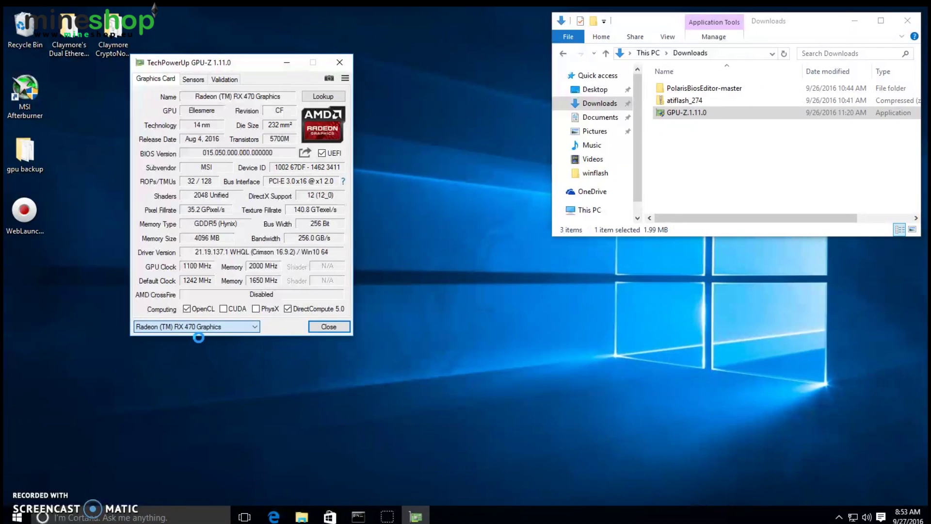
pyautogui.click(255, 326)
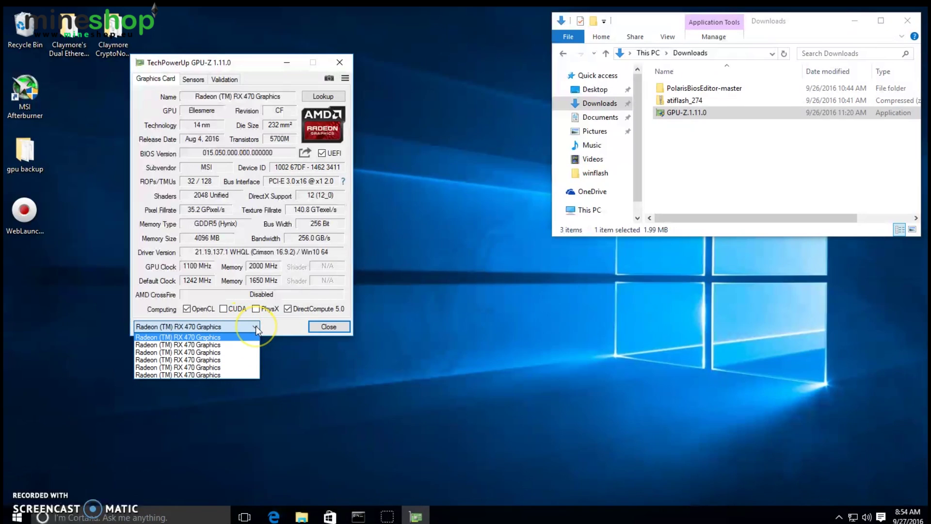
pyautogui.click(255, 326)
pyautogui.click(255, 325)
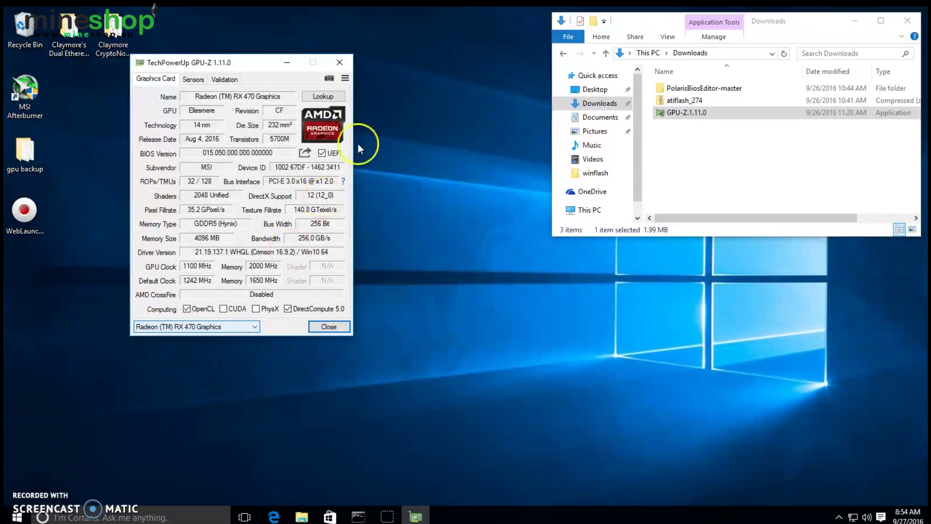
# - Save the first RX 470's BIOS to the Desktop as Ellesmere, then close GPU-Z
pyautogui.click(305, 153)
pyautogui.click(331, 165)
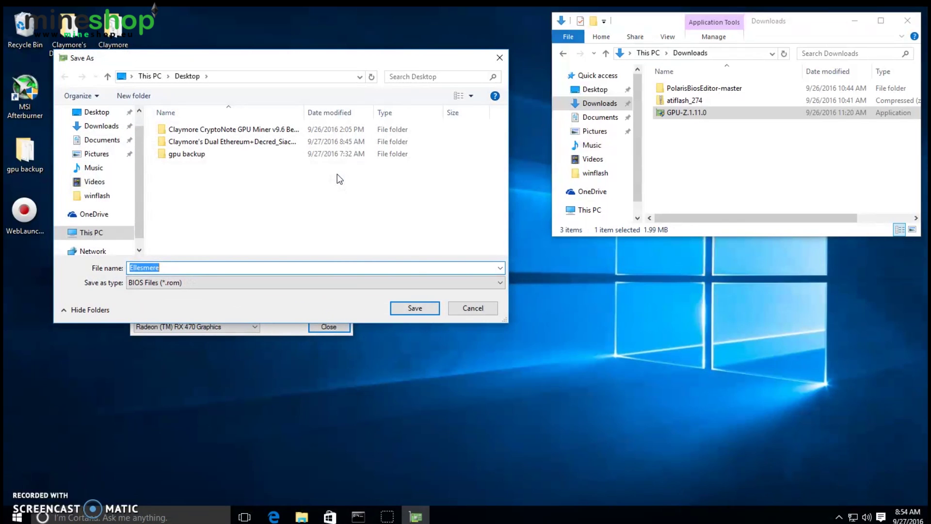
pyautogui.click(414, 308)
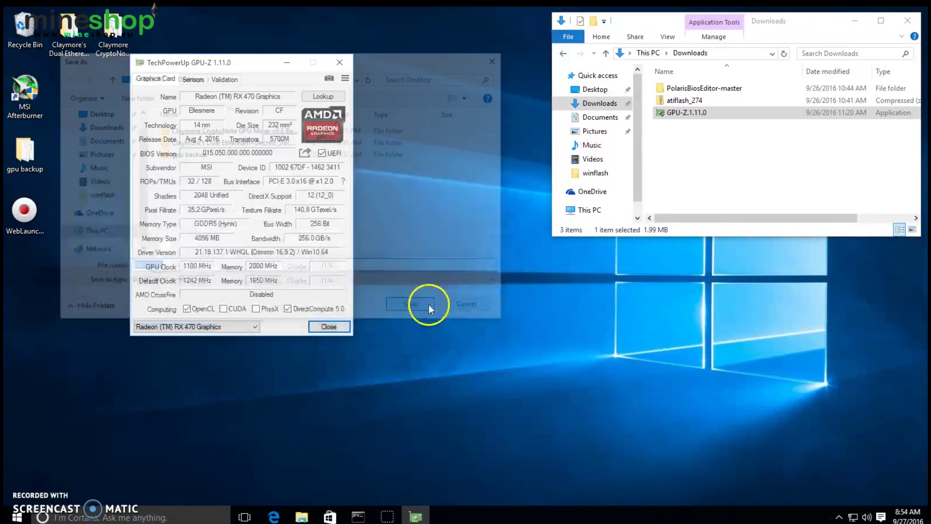
pyautogui.click(297, 228)
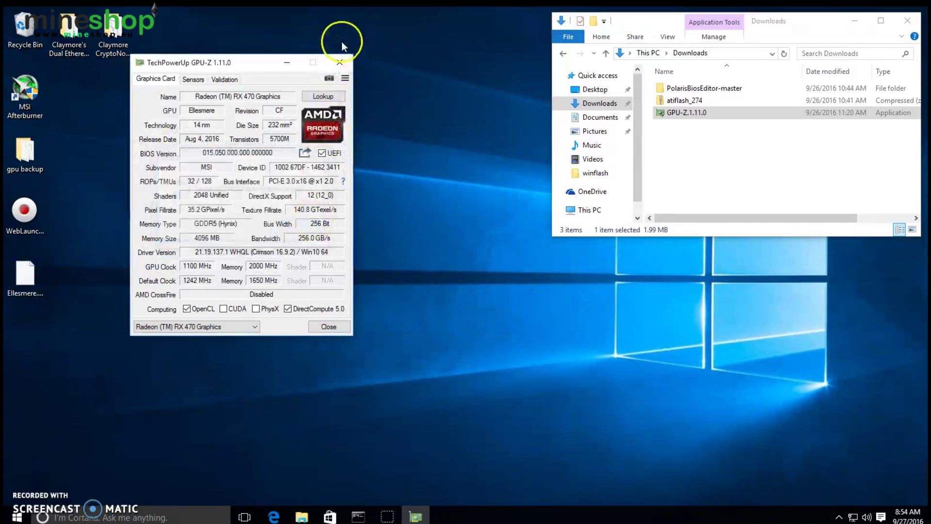
pyautogui.click(339, 63)
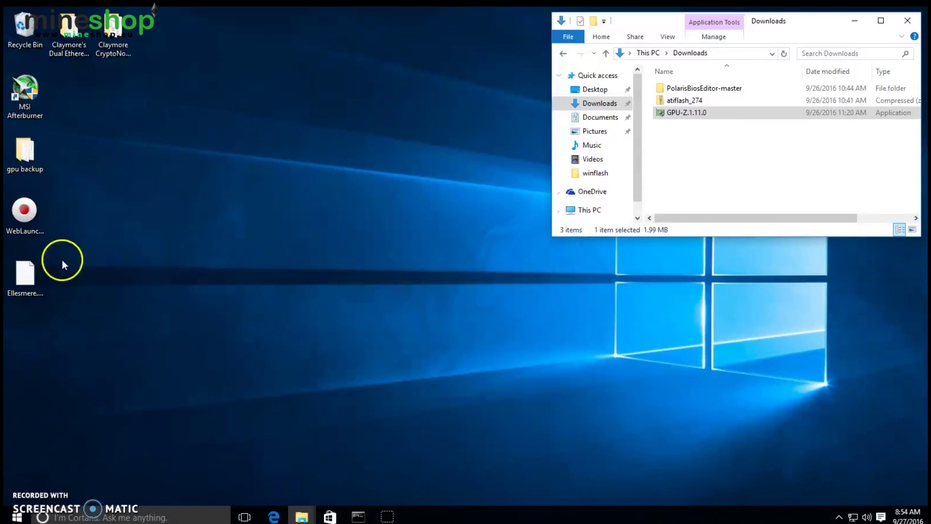
# - Launch PolarisBiosEditor from PolarisBiosEditor-master and load Ellesmere.rom, accepting the disclaimer and size warning
pyautogui.doubleClick(694, 90)
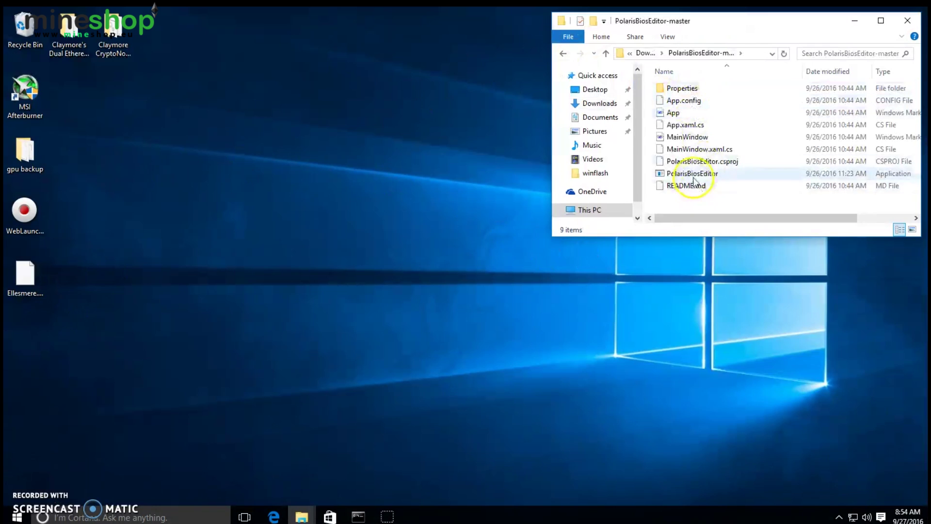
pyautogui.moveTo(691, 173)
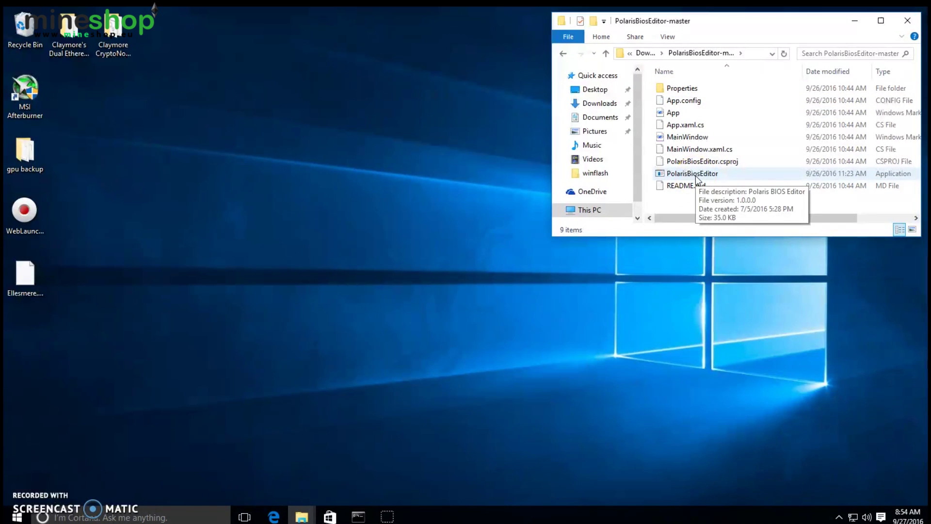
pyautogui.doubleClick(696, 175)
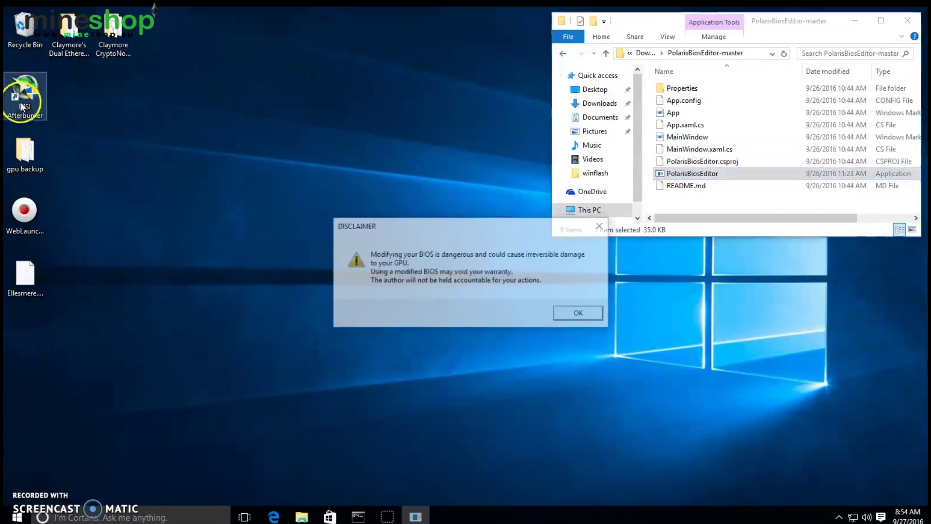
pyautogui.click(579, 313)
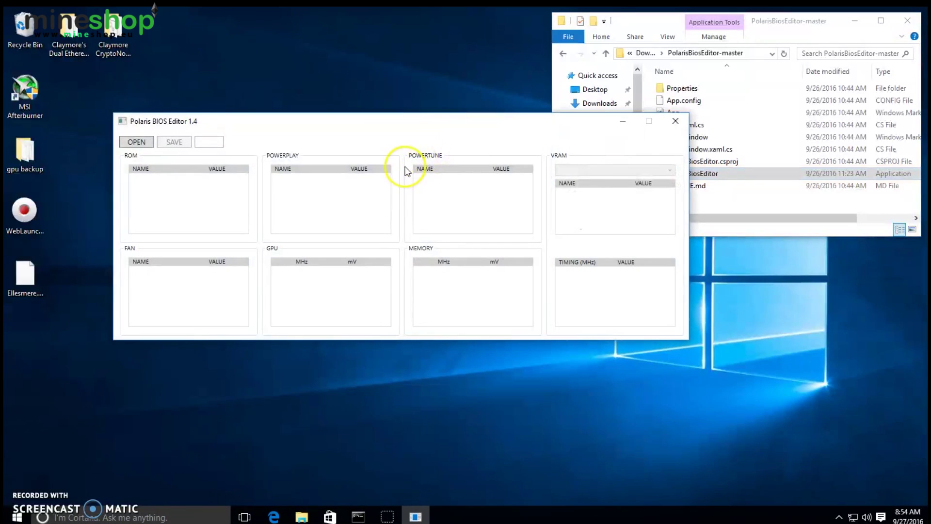
pyautogui.click(135, 142)
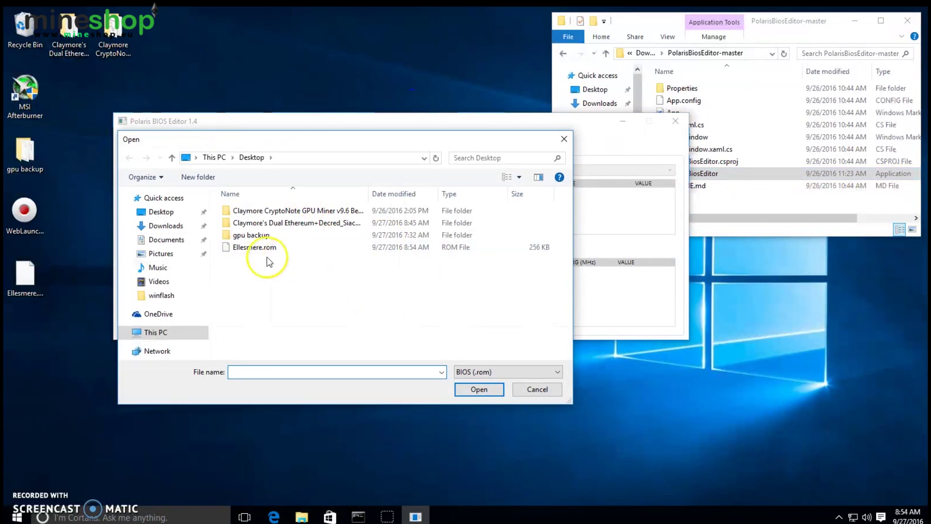
pyautogui.doubleClick(255, 247)
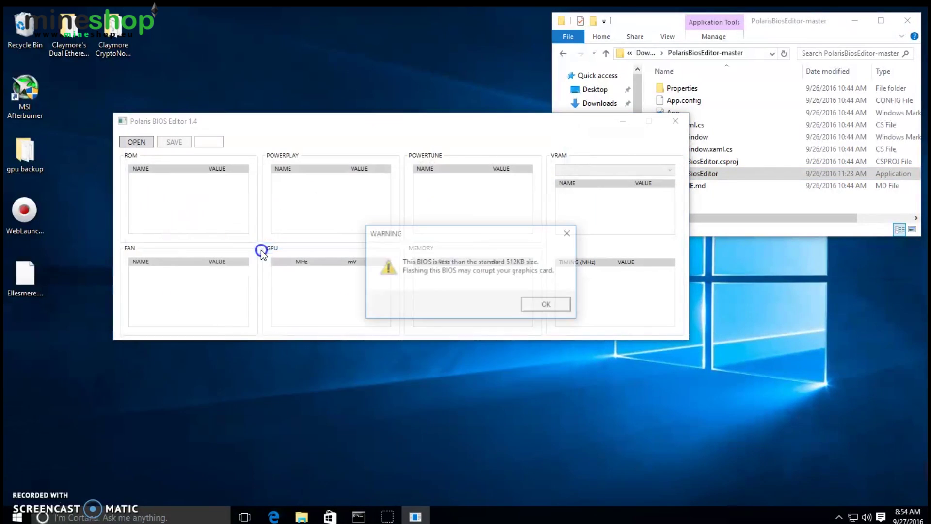
pyautogui.click(551, 307)
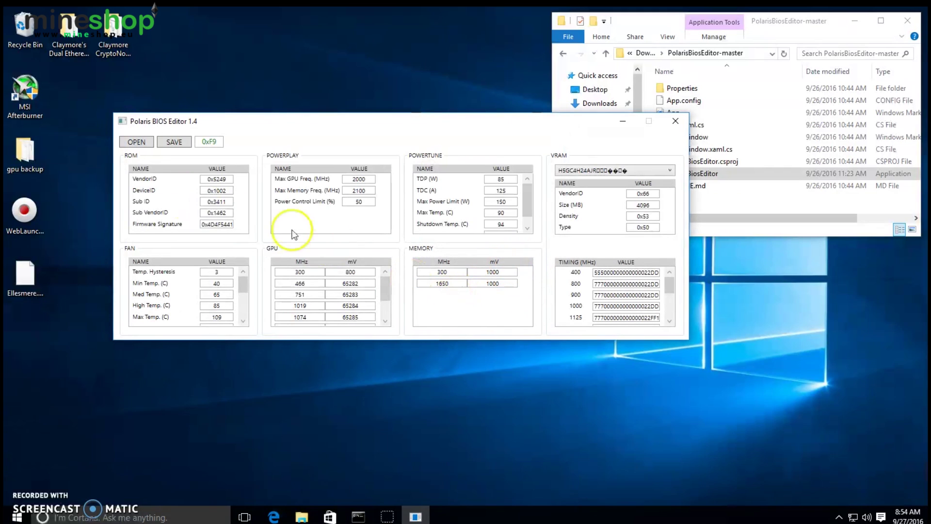
pyautogui.moveTo(669, 286); pyautogui.dragTo(671, 320)
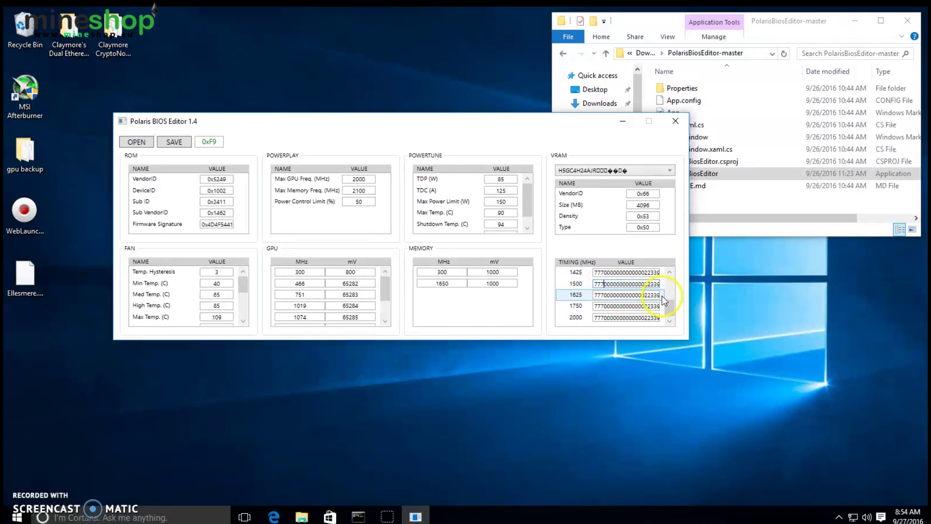
# - Inspect the 1500–2000 MHz timing straps and select the 1500 MHz strap for copying
pyautogui.click(582, 285)
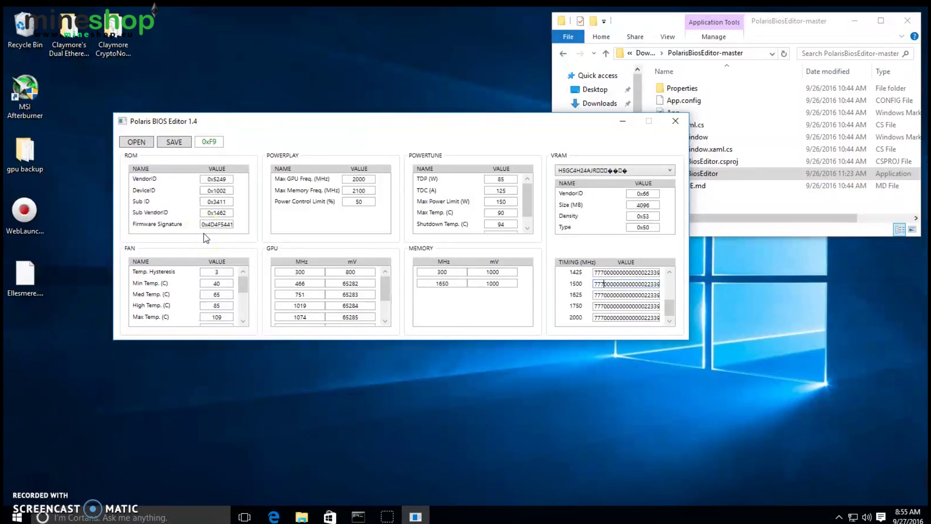
pyautogui.doubleClick(217, 224)
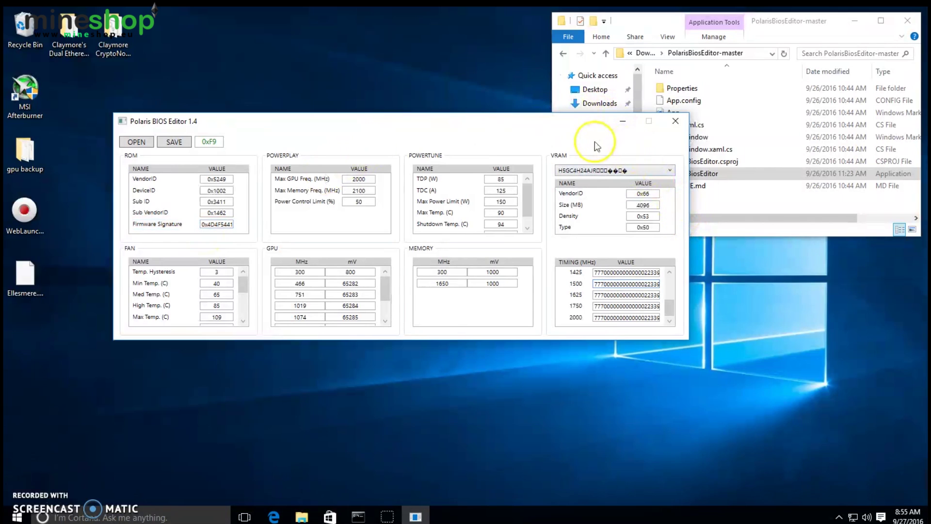
pyautogui.click(605, 294)
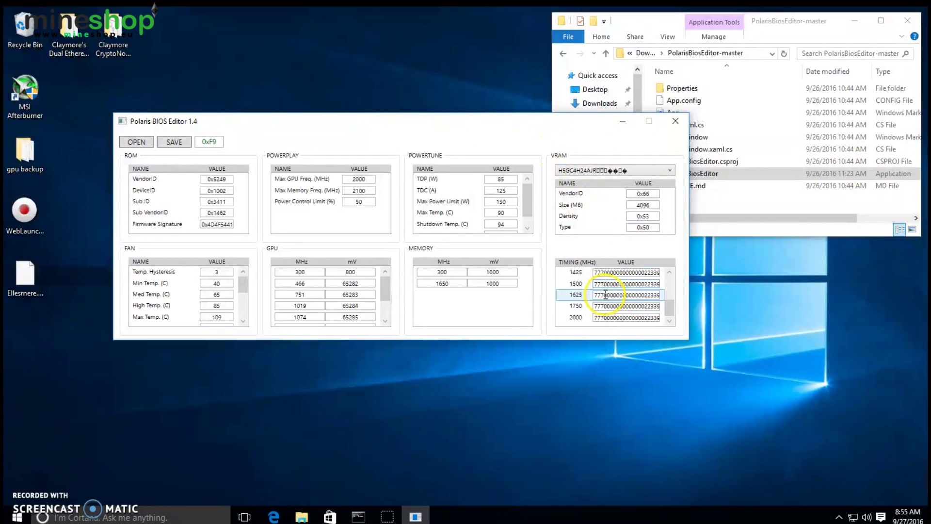
pyautogui.click(601, 287)
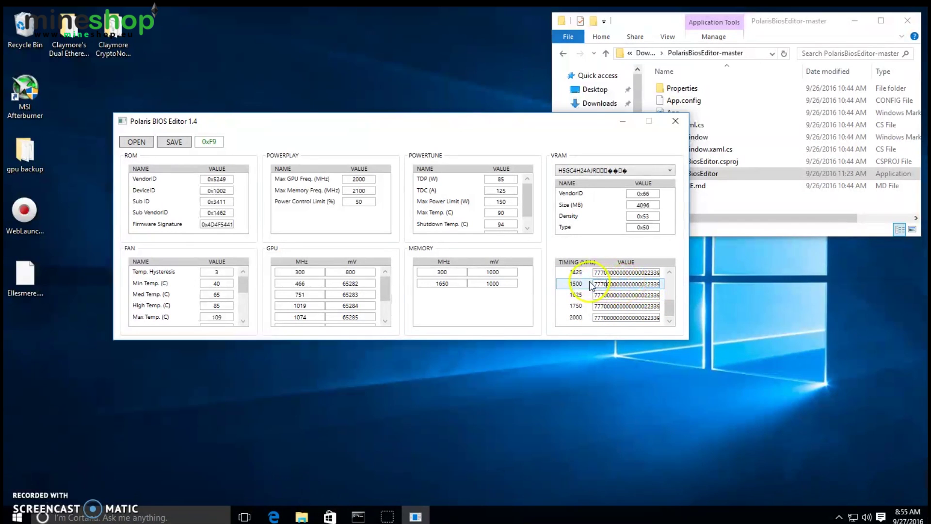
pyautogui.click(597, 296)
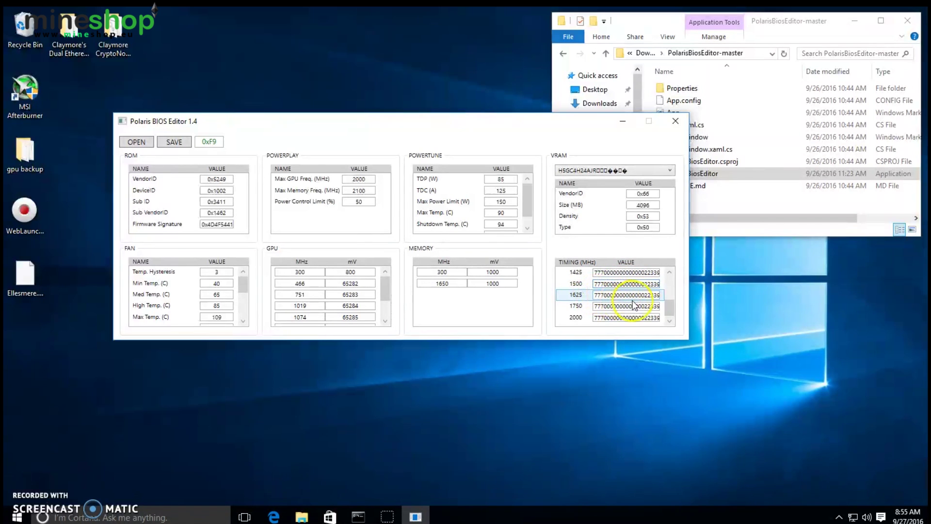
pyautogui.click(597, 306)
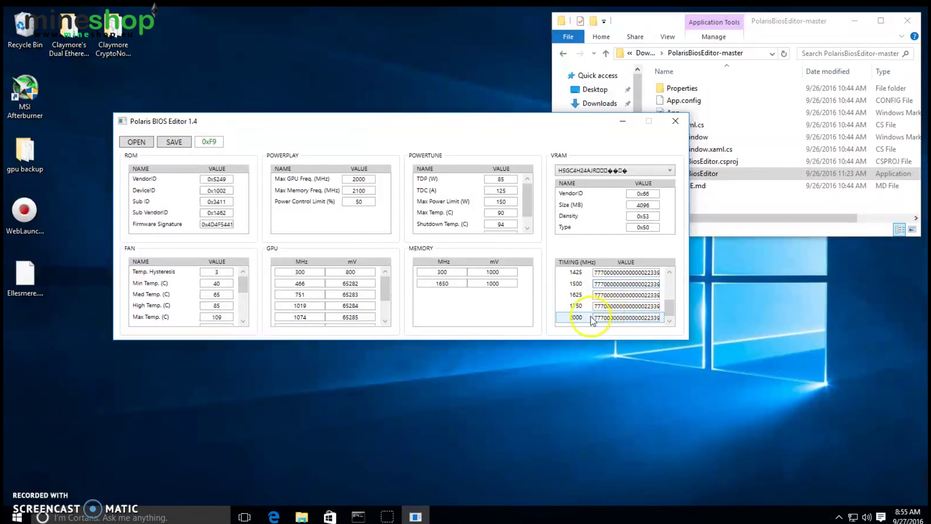
pyautogui.click(640, 318)
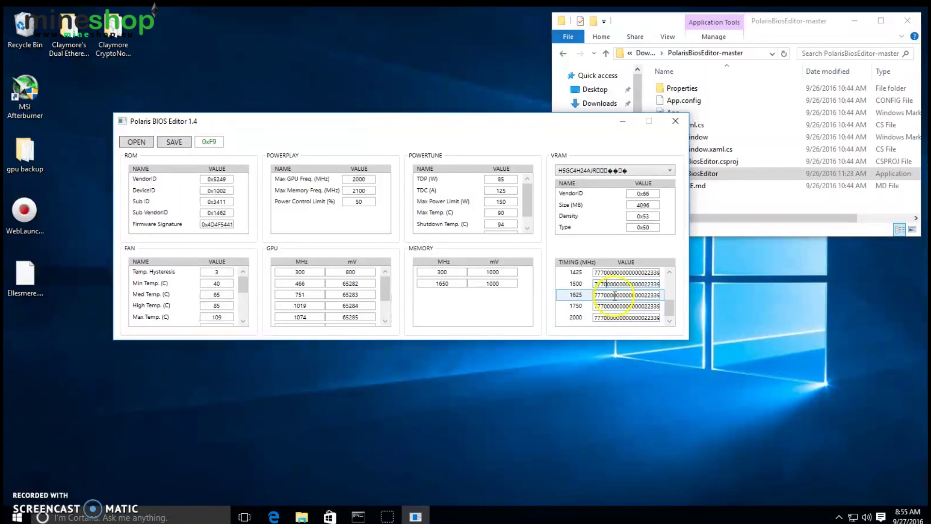
pyautogui.click(615, 306)
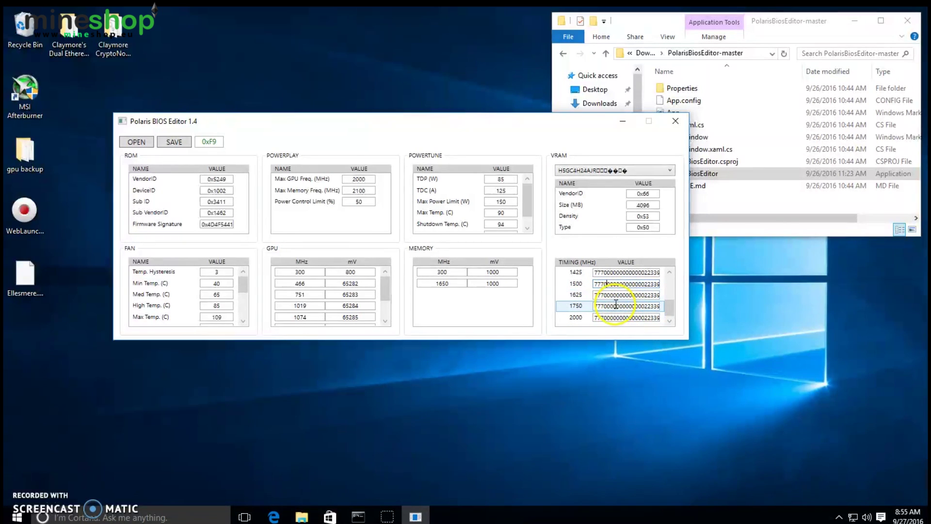
pyautogui.click(616, 295)
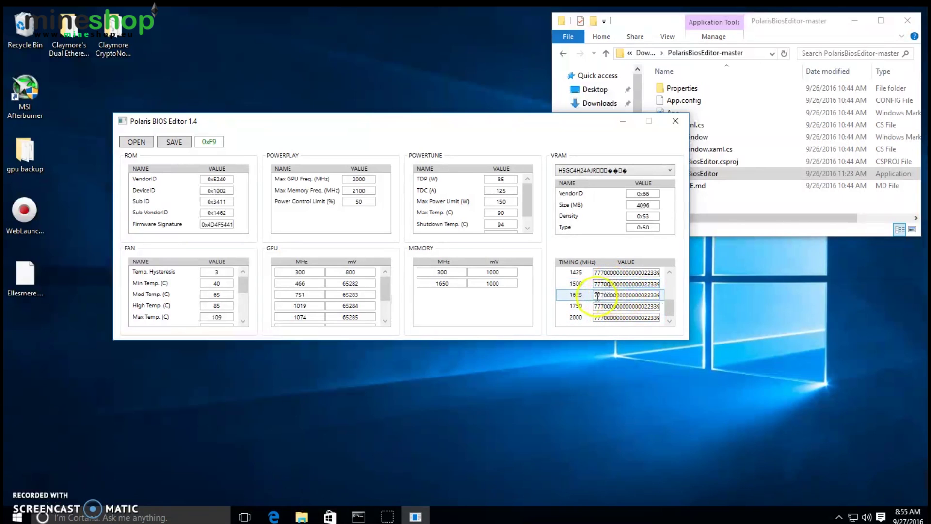
pyautogui.click(614, 284)
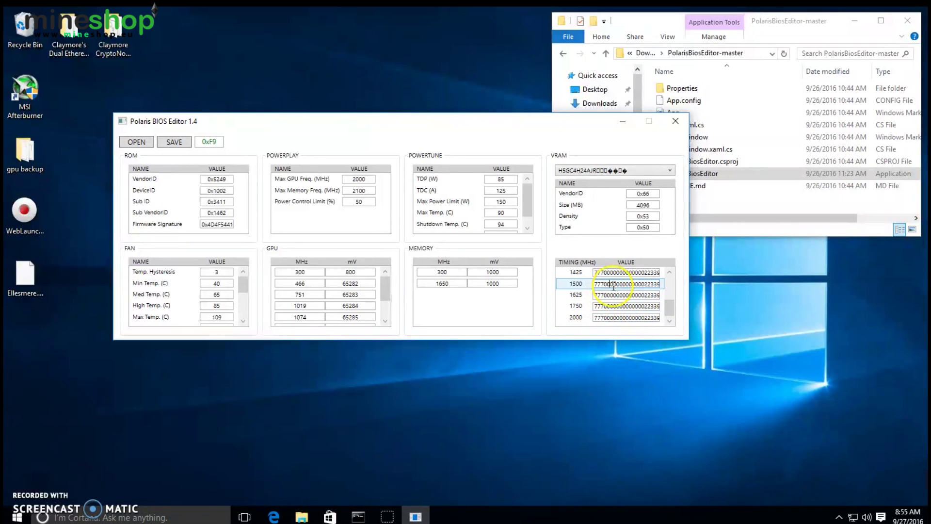
pyautogui.doubleClick(614, 285)
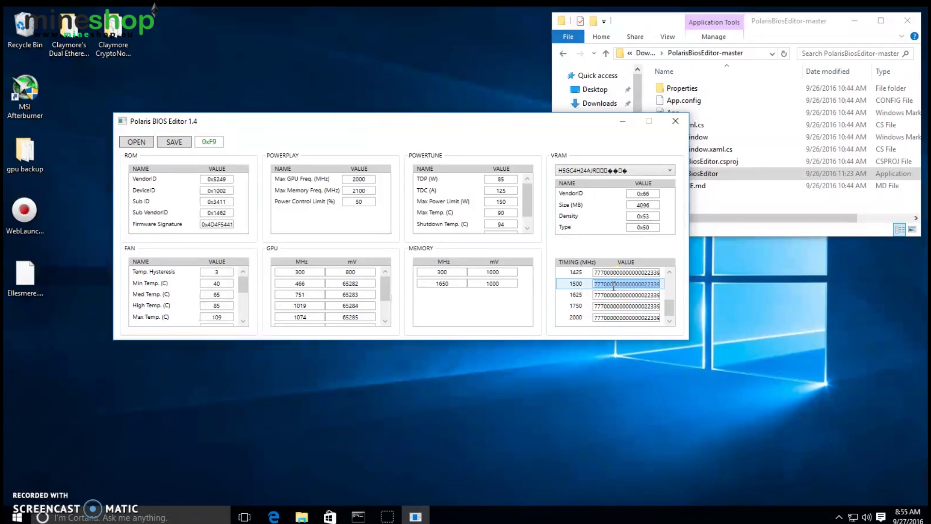
# - Paste the 1500 MHz strap over the 1625, 1750 and 2000 MHz timing values
pyautogui.click(613, 295)
pyautogui.click(669, 313)
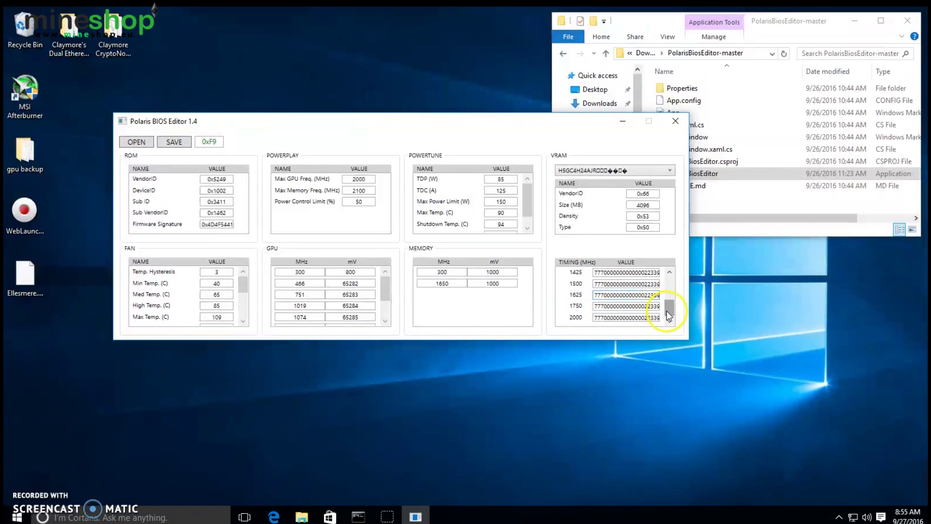
pyautogui.click(632, 307)
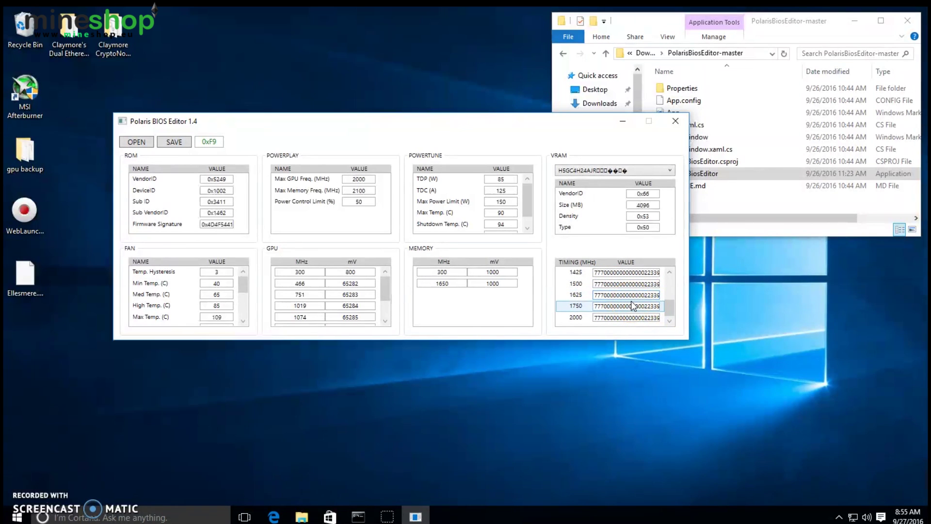
pyautogui.doubleClick(631, 298)
pyautogui.hotkey('ctrl', 'v')
pyautogui.click(629, 307)
pyautogui.doubleClick(629, 307)
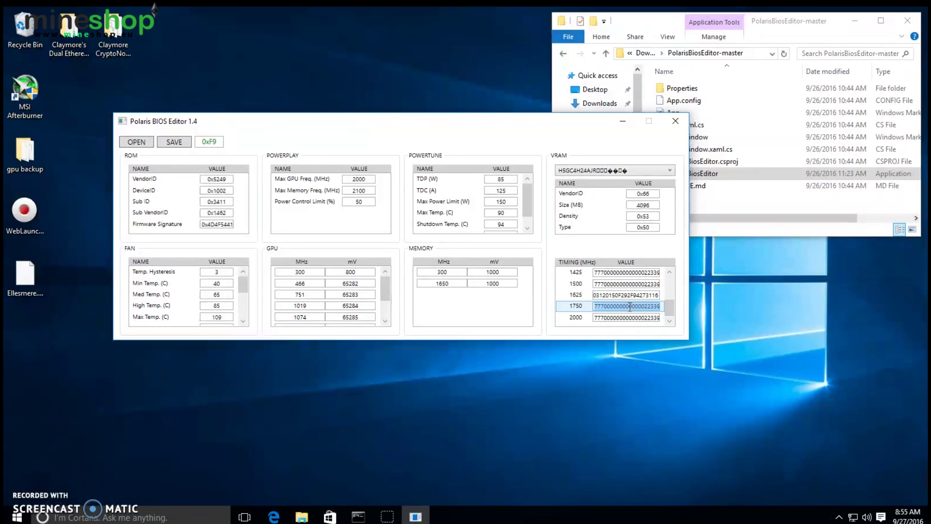
pyautogui.hotkey('ctrl', 'v')
pyautogui.click(626, 318)
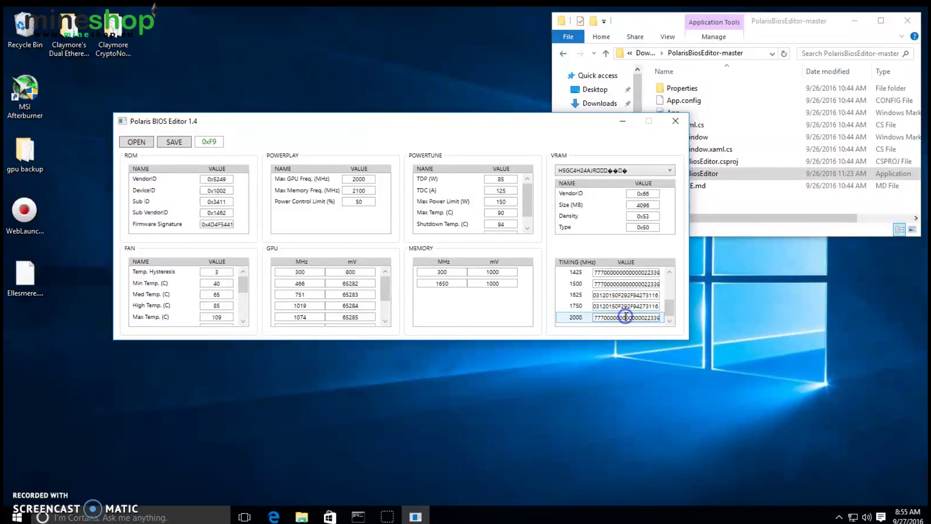
pyautogui.doubleClick(645, 318)
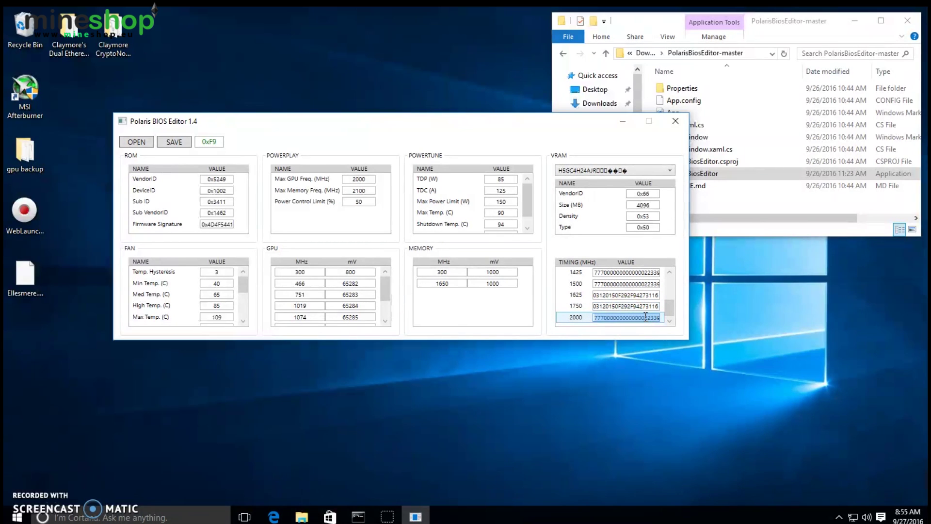
pyautogui.hotkey('ctrl', 'v')
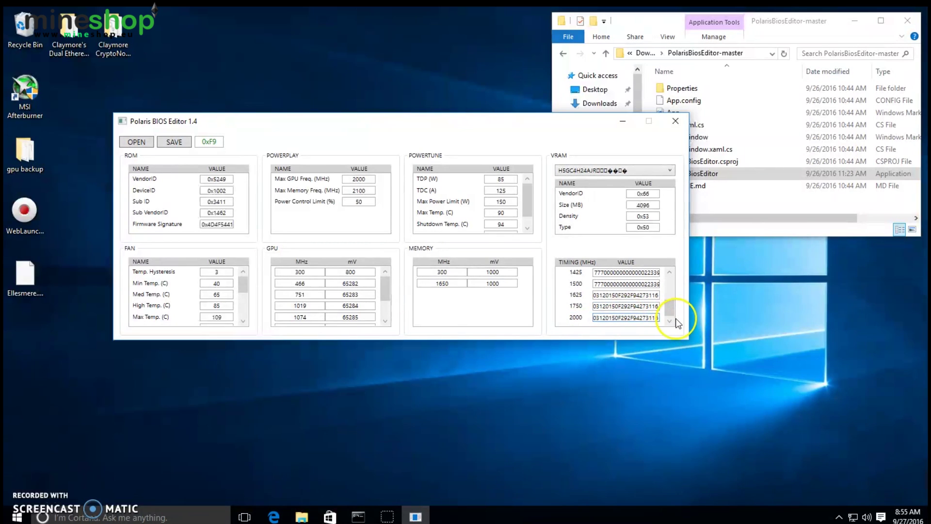
# - Review the pasted 1750 and 1625 MHz strap values and finish editing the timings
pyautogui.click(653, 306)
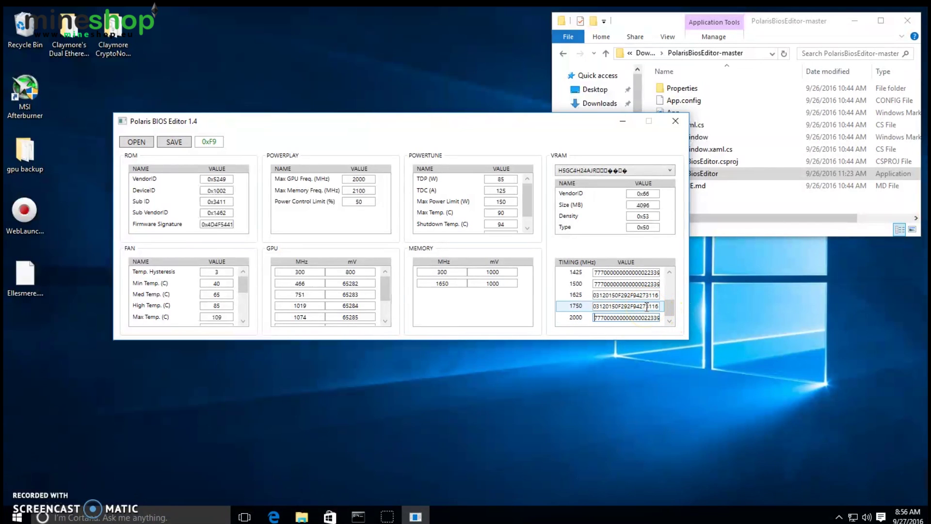
pyautogui.doubleClick(645, 306)
pyautogui.hotkey('ctrl', 'v')
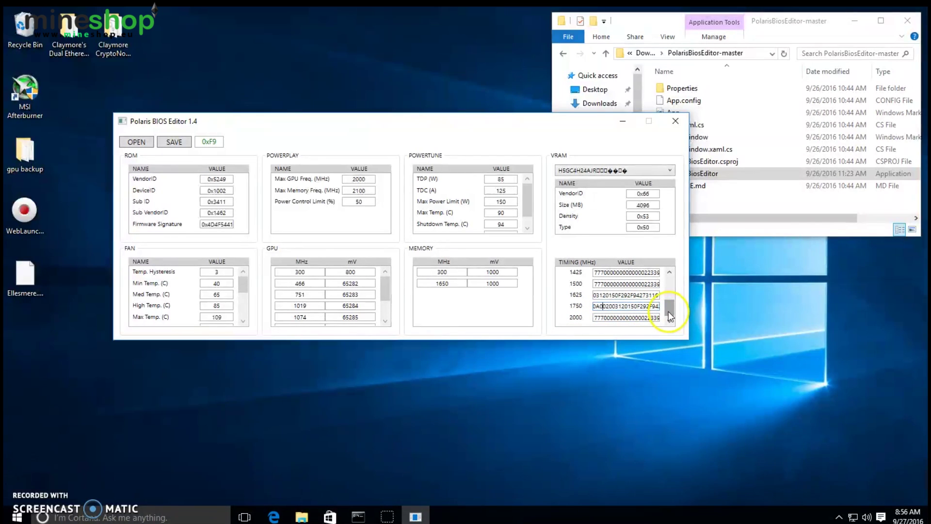
pyautogui.hotkey('ctrl', 'z')
pyautogui.click(631, 306)
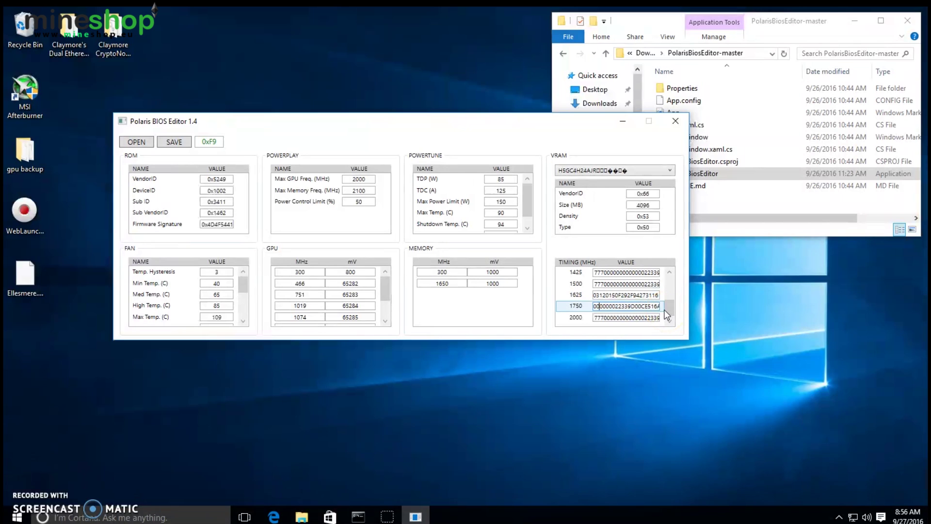
pyautogui.click(632, 295)
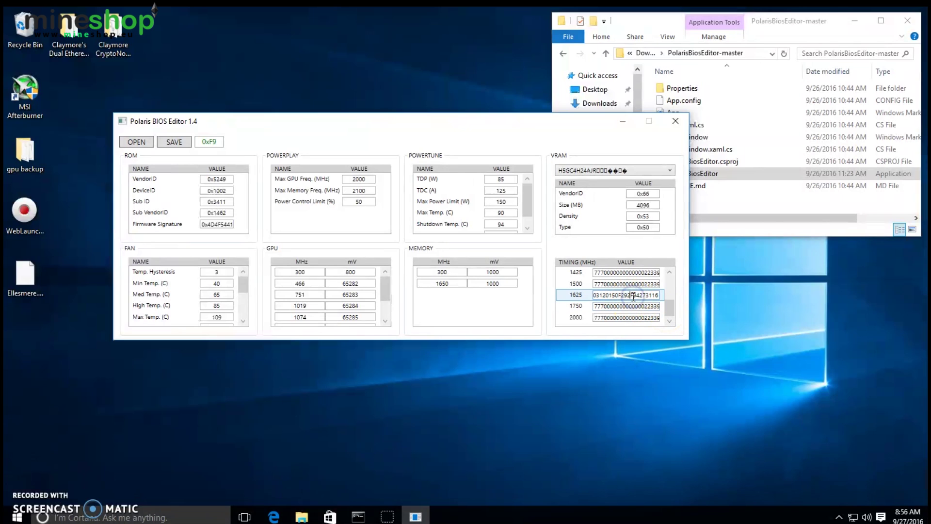
pyautogui.hotkey('ctrl', 'v')
pyautogui.press('End')
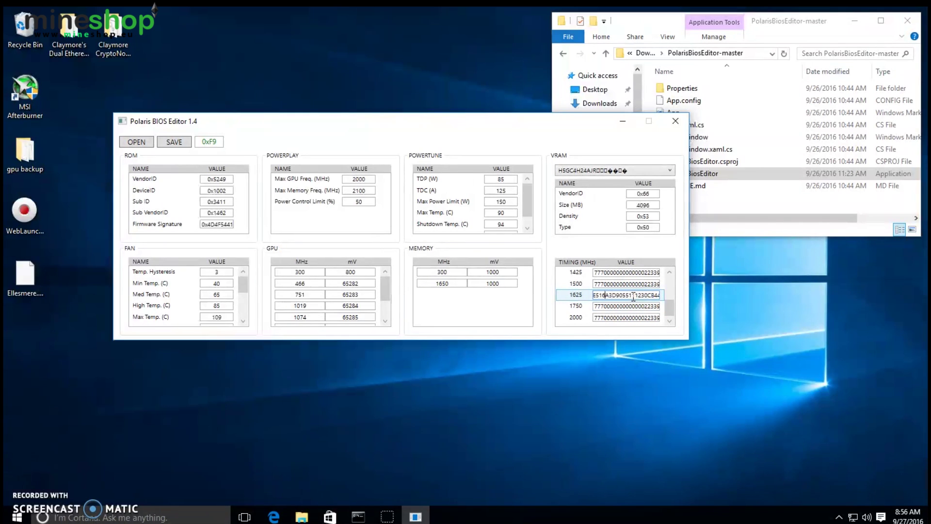
pyautogui.press('Home')
pyautogui.click(407, 240)
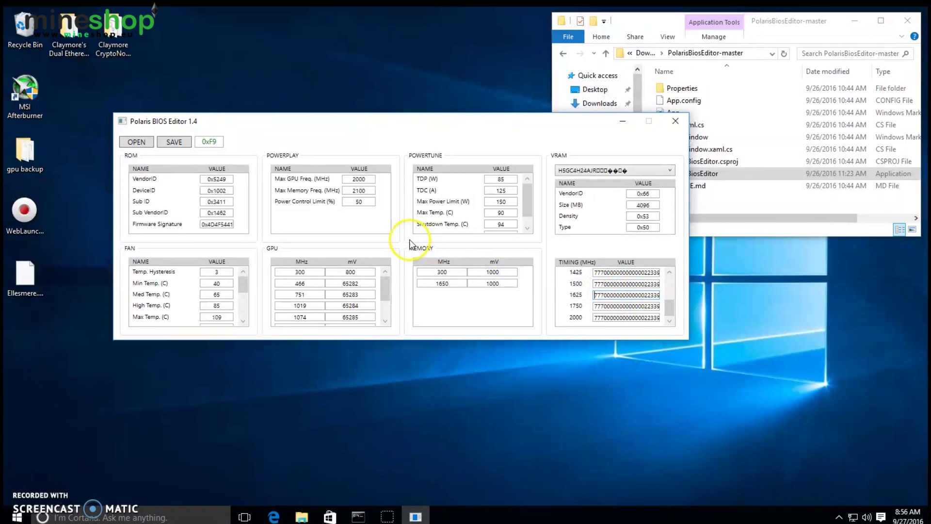
# - Save the modified BIOS to the Desktop as flash0.rom and close Polaris BIOS Editor
pyautogui.click(174, 141)
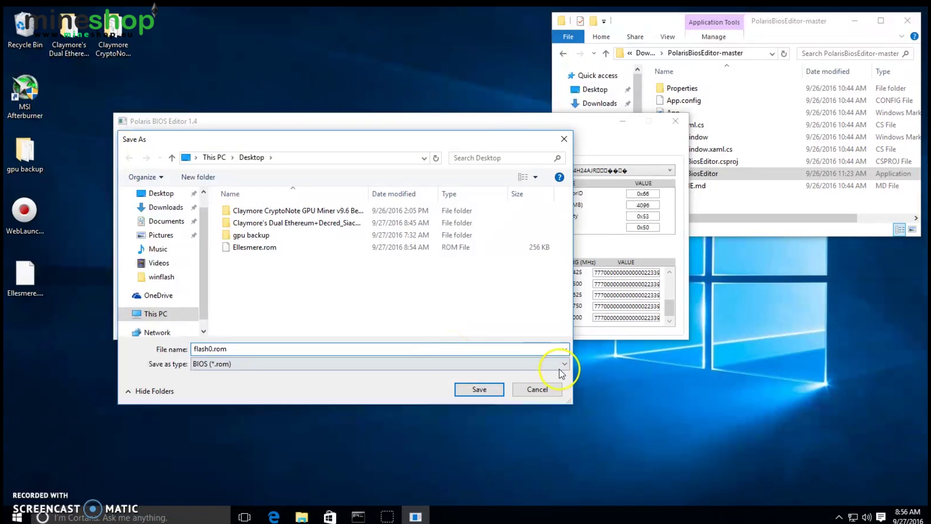
pyautogui.click(478, 389)
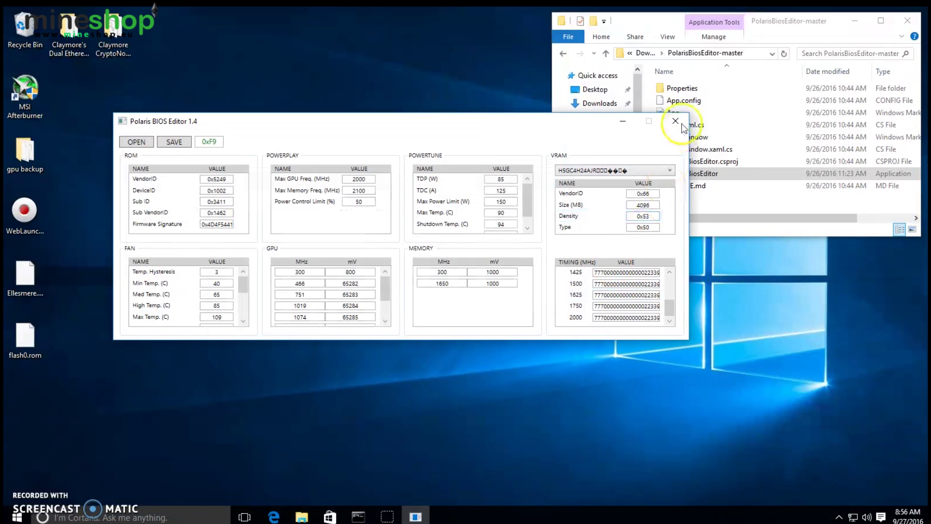
pyautogui.click(675, 121)
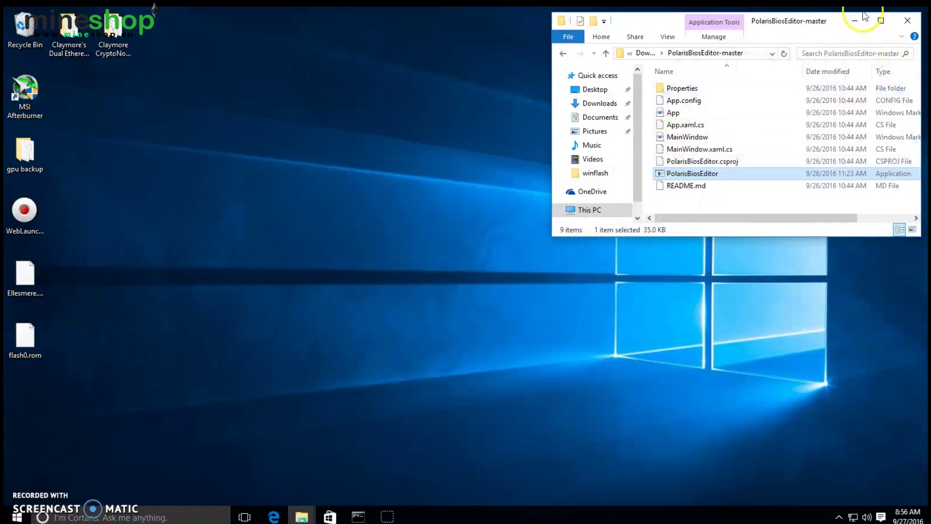
# - Move flash0.rom from the desktop into C:\winflash, replacing the old copy, then minimize Explorer
pyautogui.click(907, 20)
pyautogui.click(305, 515)
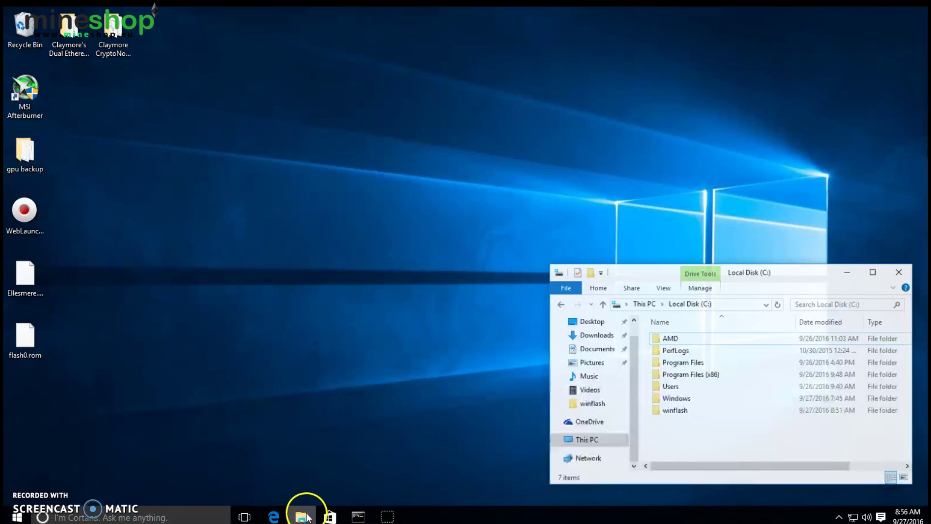
pyautogui.doubleClick(683, 408)
pyautogui.moveTo(776, 268); pyautogui.dragTo(726, 122)
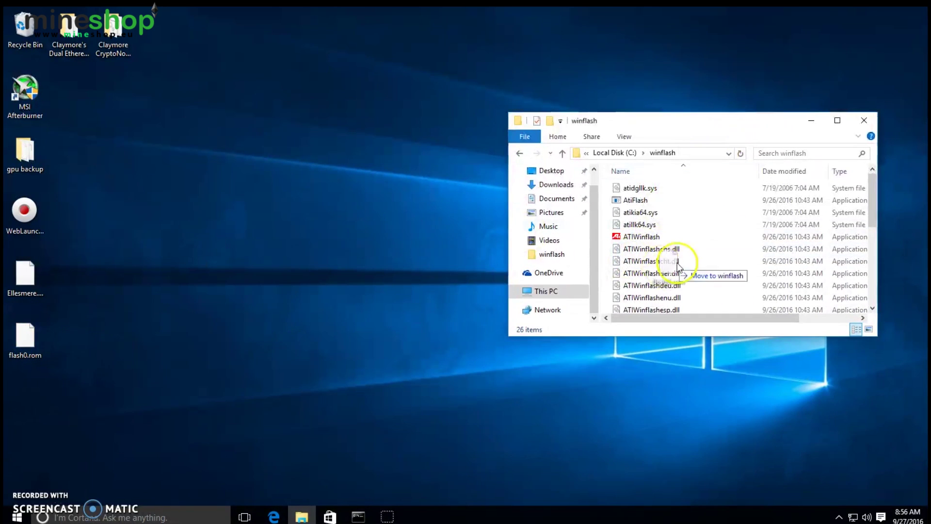
pyautogui.moveTo(31, 338); pyautogui.dragTo(695, 273)
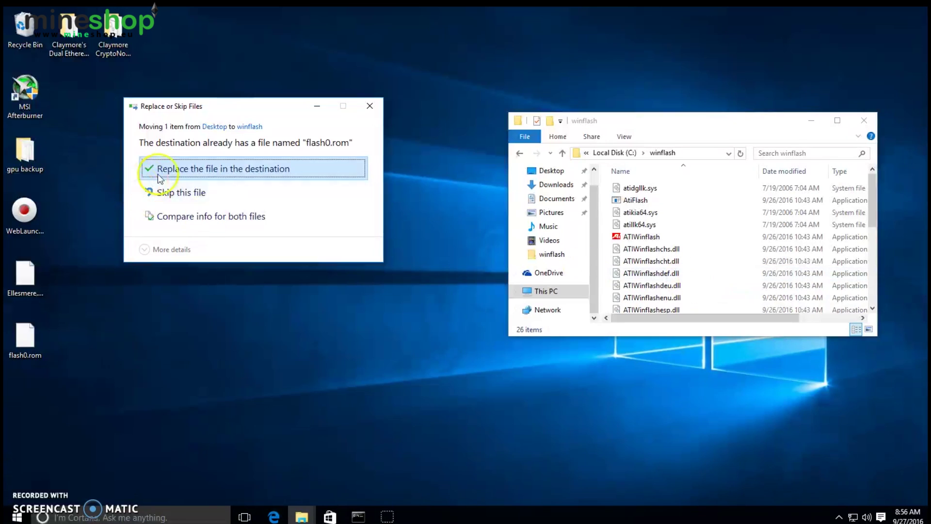
pyautogui.click(224, 168)
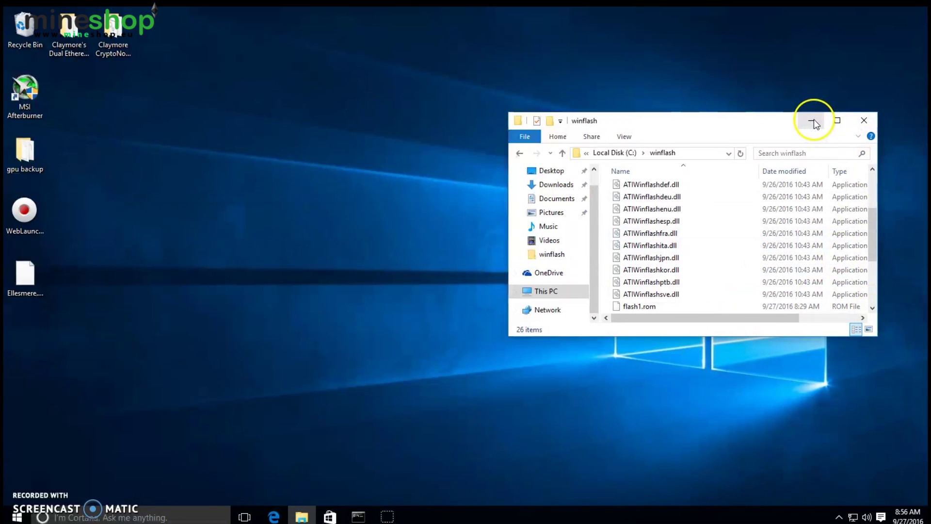
pyautogui.scroll(-3, 800, 240)
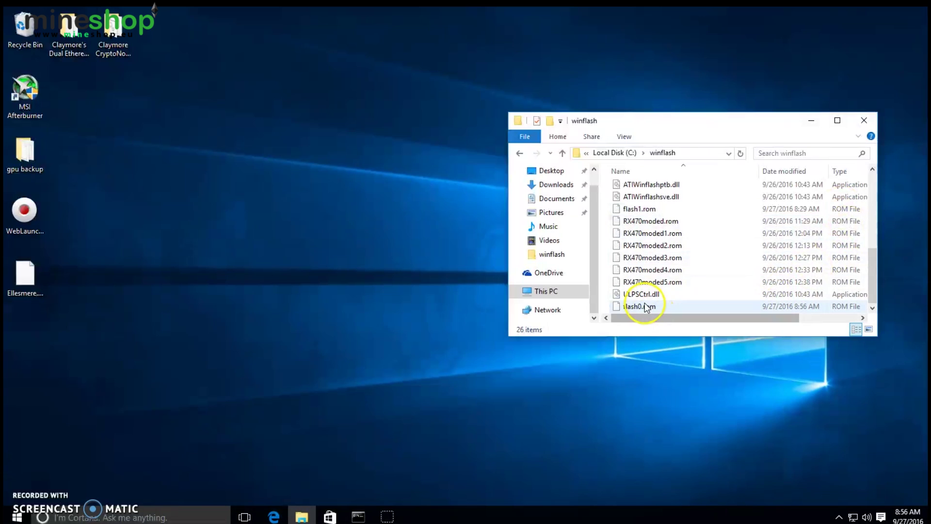
pyautogui.click(811, 120)
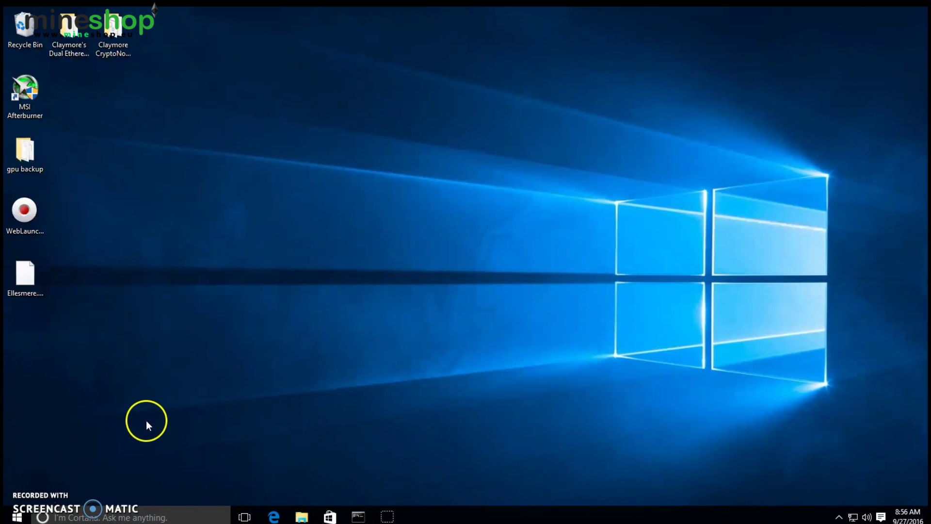
# - Open an admin Command Prompt and change into C:\winflash with 'cd \' and 'cd winflash'
pyautogui.rightClick(19, 517)
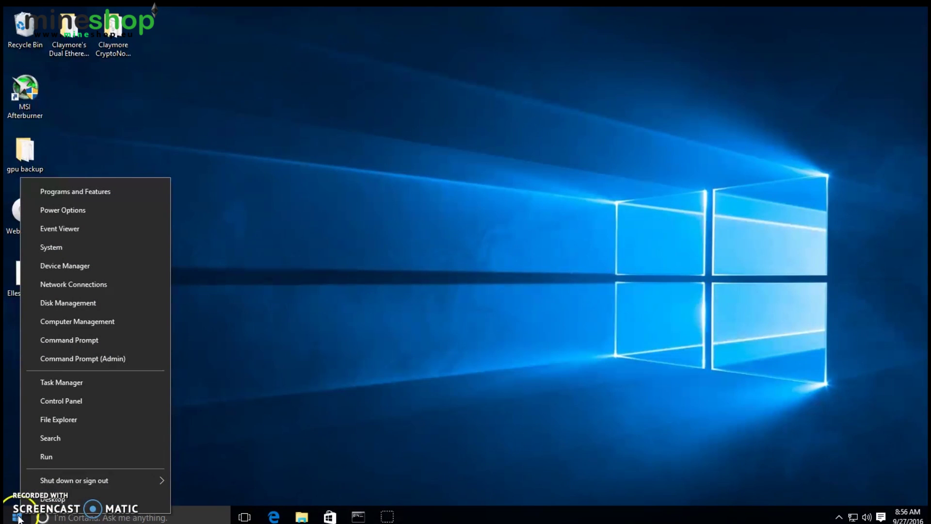
pyautogui.click(105, 359)
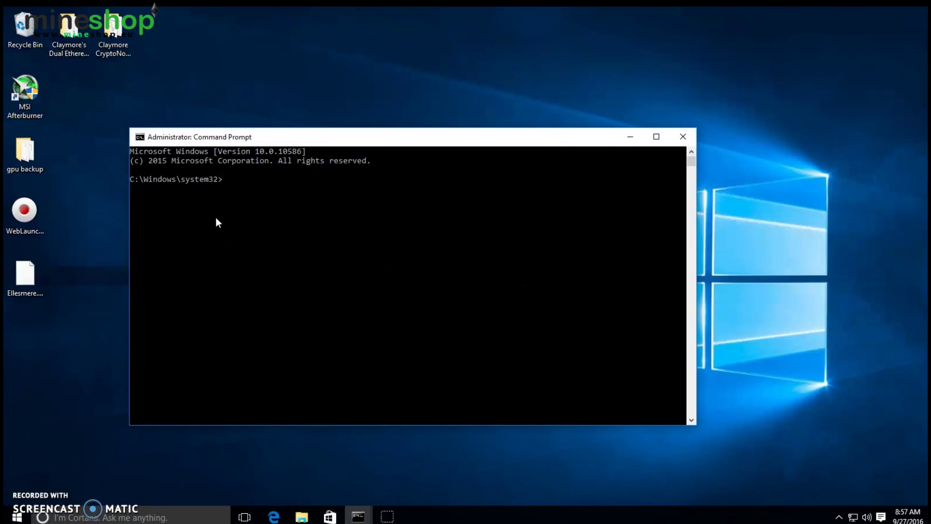
pyautogui.write('cd')
pyautogui.write(' \\')
pyautogui.press('Return')
pyautogui.write('cd ')
pyautogui.write('winflash')
pyautogui.press('Return')
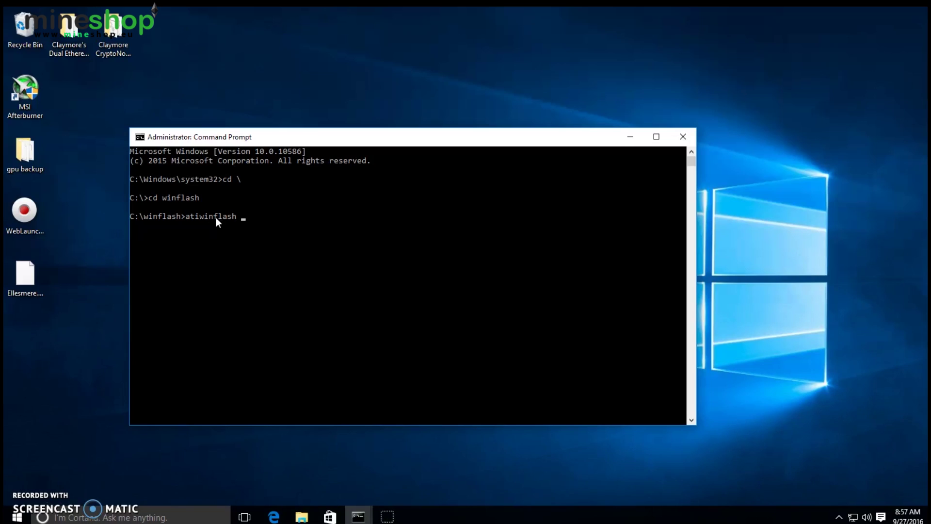
pyautogui.write('f')
pyautogui.write(' -p')
pyautogui.write(' 0')
# - Fix typos to finish 'atiwinflash -f -p 0 flash0.rom', then close the console window
pyautogui.press('BackSpace')
pyautogui.write('5')
pyautogui.press('BackSpace')
pyautogui.write('0')
pyautogui.write('flash')
pyautogui.write('0.')
pyautogui.write('rom')
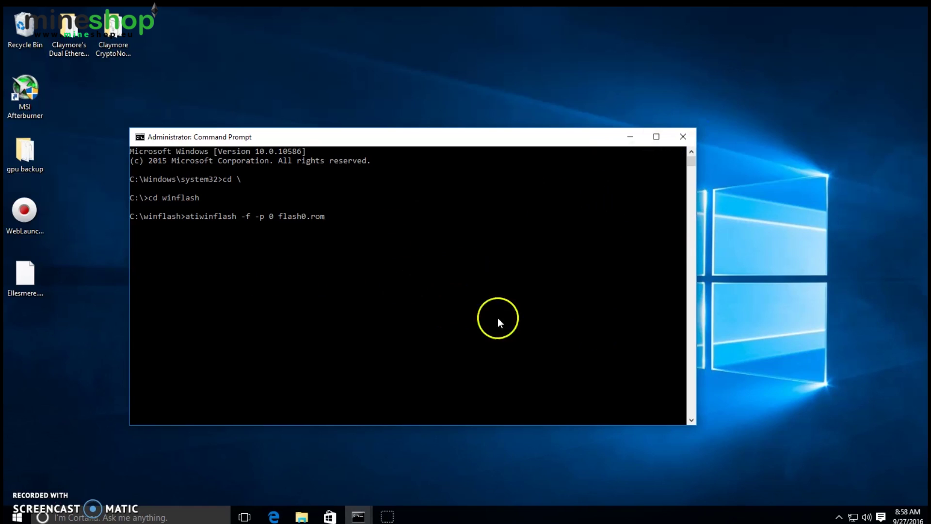
pyautogui.click(682, 138)
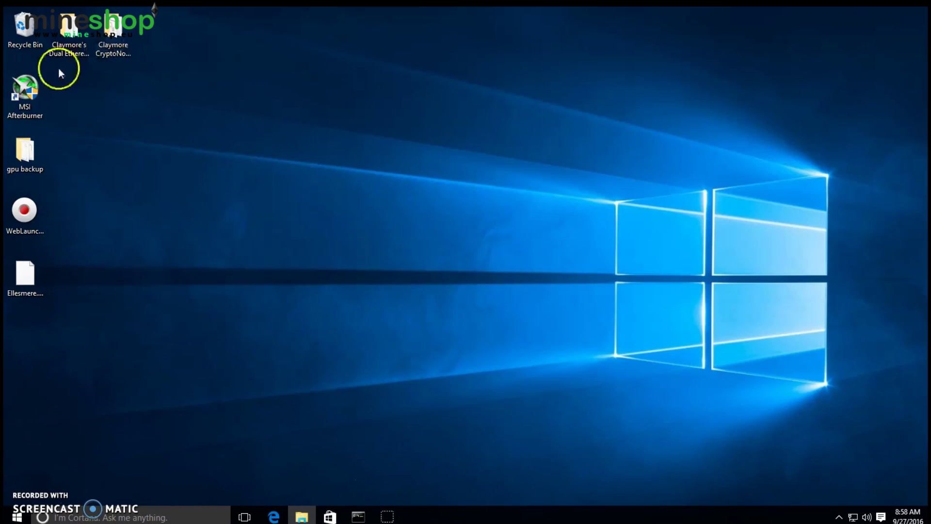
# - Restore the Claymore miner console to check six GPUs at about 165 Mh/s, then minimise it
pyautogui.click(361, 516)
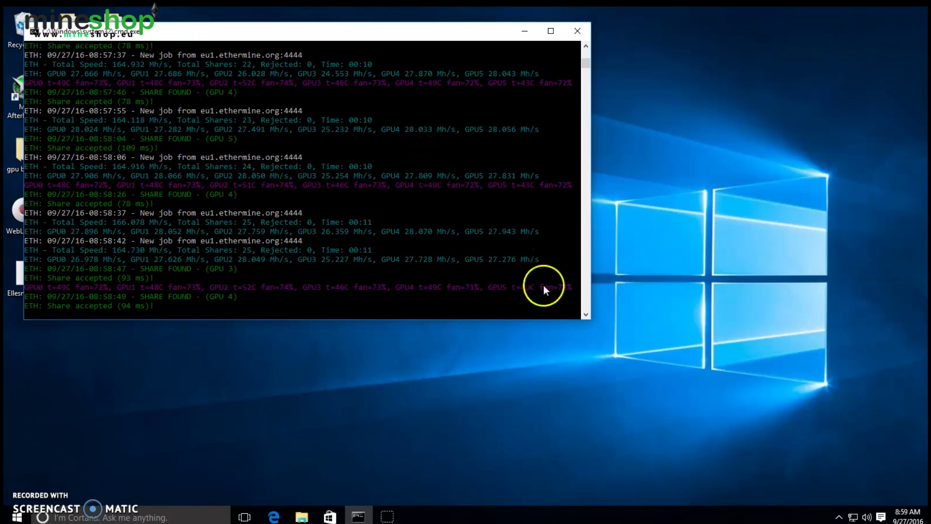
pyautogui.scroll(-5, 582, 182)
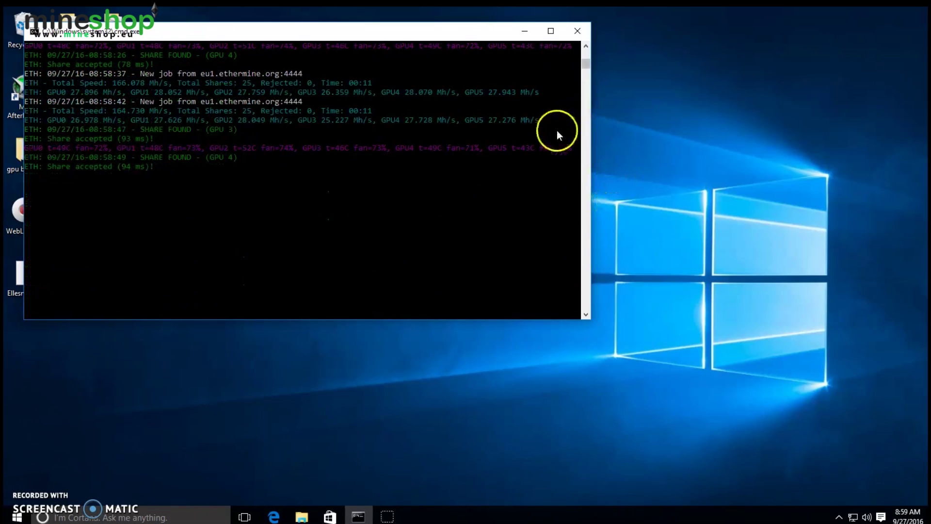
pyautogui.scroll(3, 544, 152)
pyautogui.scroll(3, 545, 150)
pyautogui.scroll(3, 543, 150)
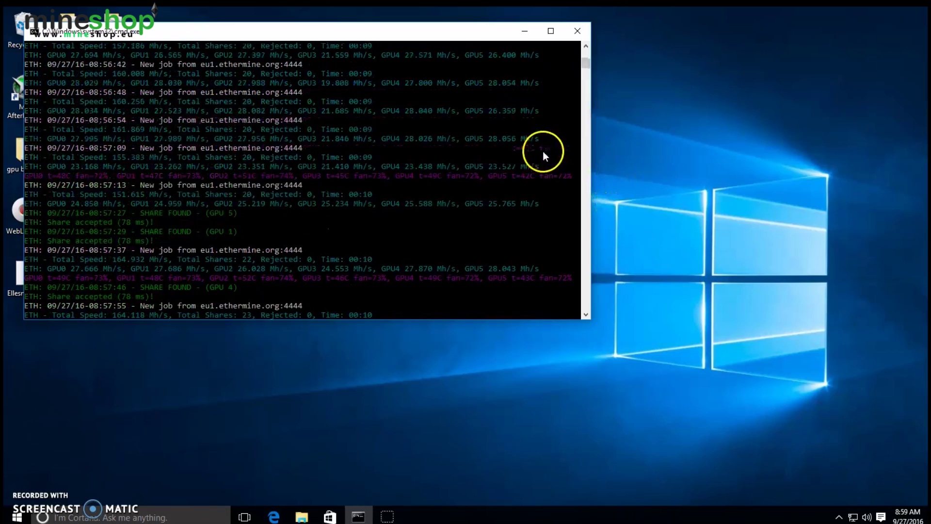
pyautogui.scroll(3, 541, 150)
pyautogui.scroll(-3, 539, 149)
pyautogui.scroll(-3, 536, 149)
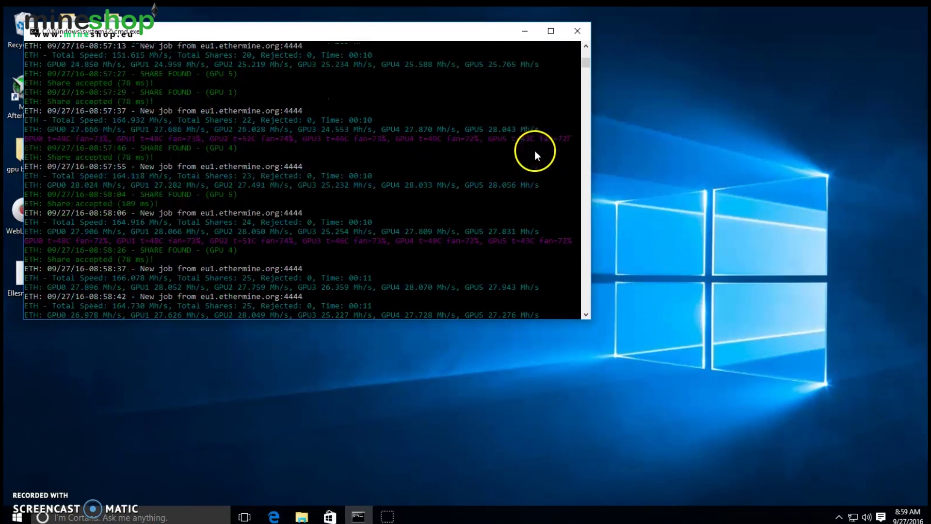
pyautogui.scroll(-3, 535, 151)
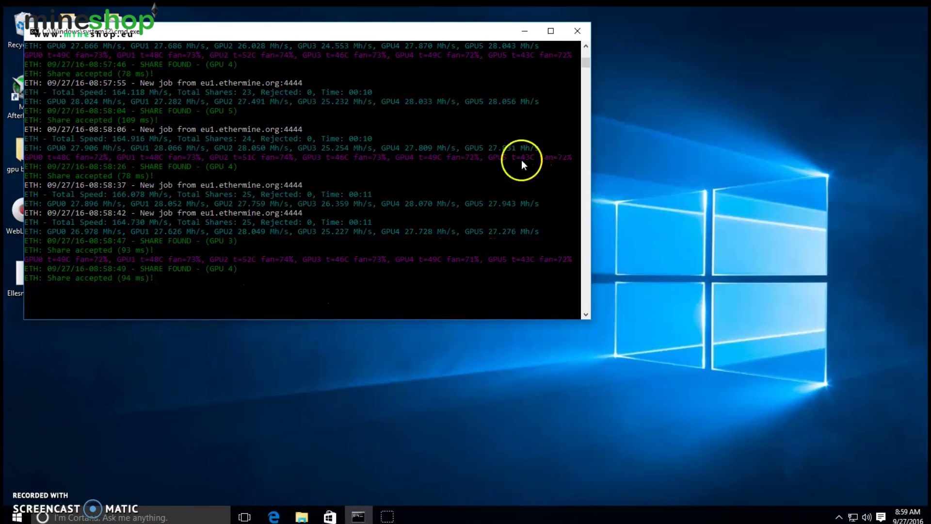
pyautogui.scroll(1, 470, 199)
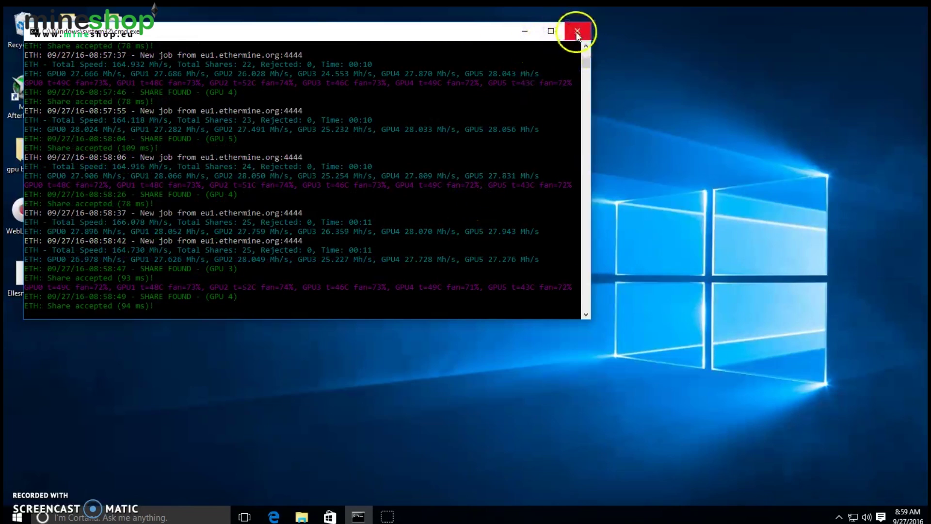
pyautogui.click(525, 31)
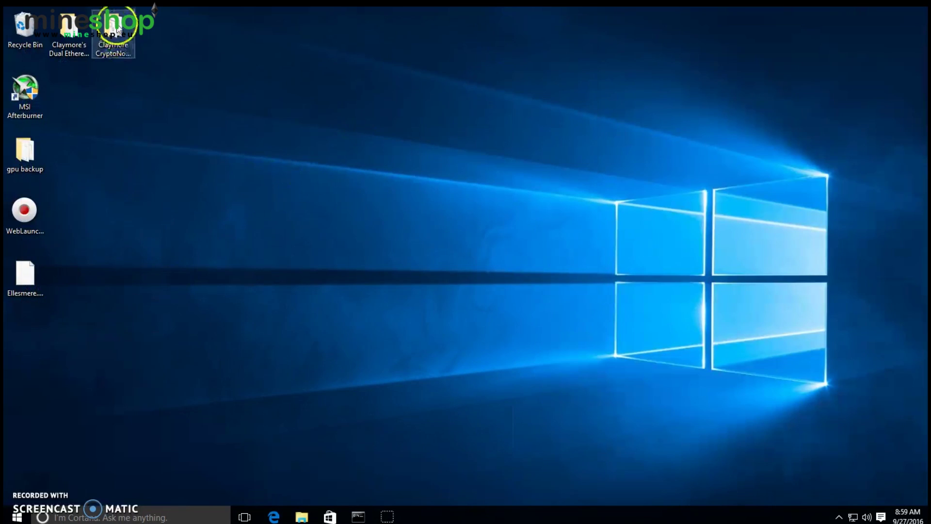
# - Launch MSI Afterburner and reposition its window to show RX 470 settings: 1100 core, 2000 memory, 70% fan
pyautogui.click(29, 91)
pyautogui.doubleClick(31, 91)
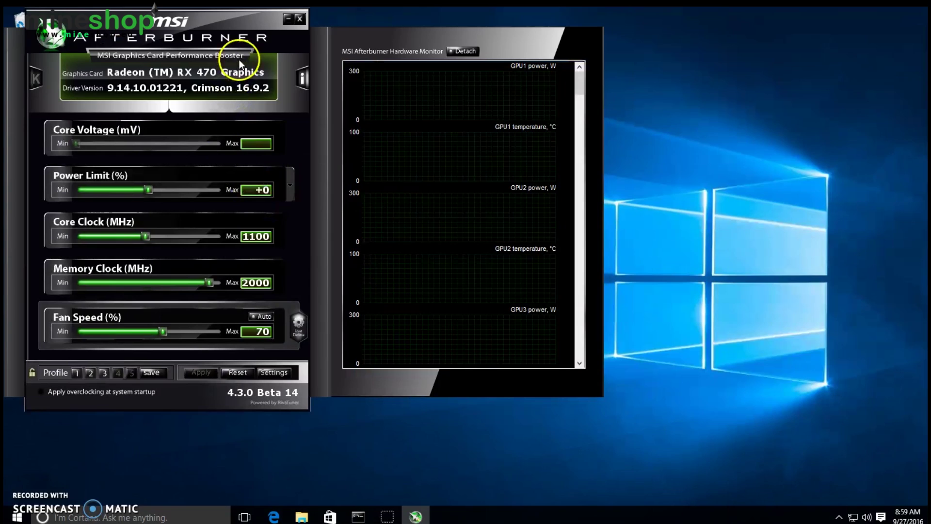
pyautogui.moveTo(214, 15); pyautogui.dragTo(232, 13)
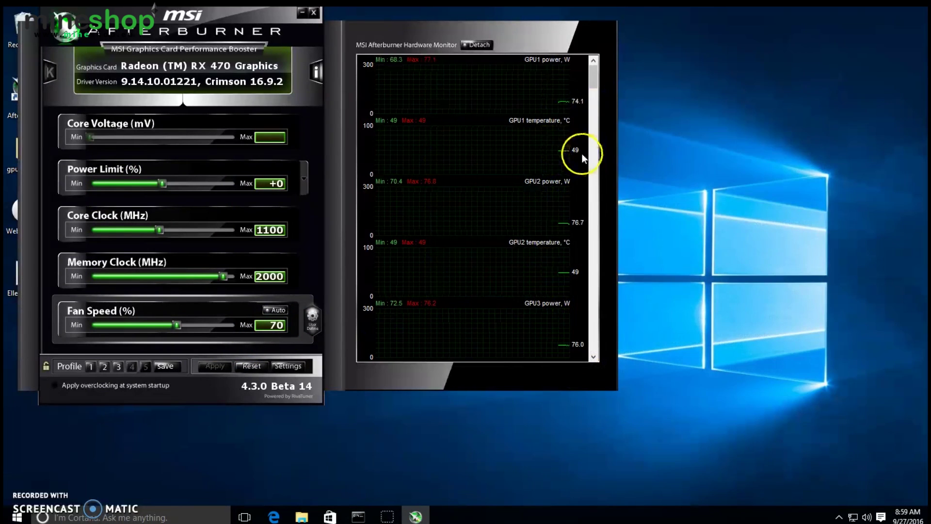
pyautogui.scroll(-3, 535, 177)
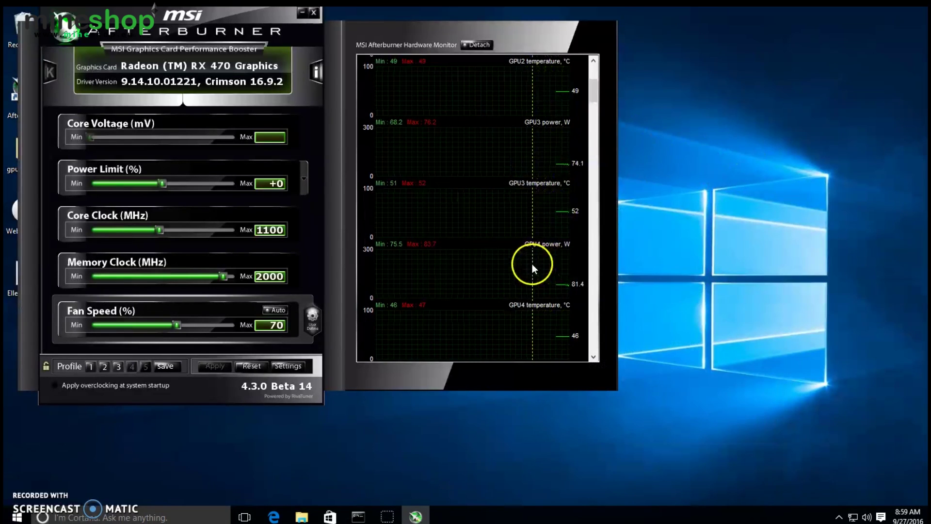
pyautogui.scroll(-1, 532, 264)
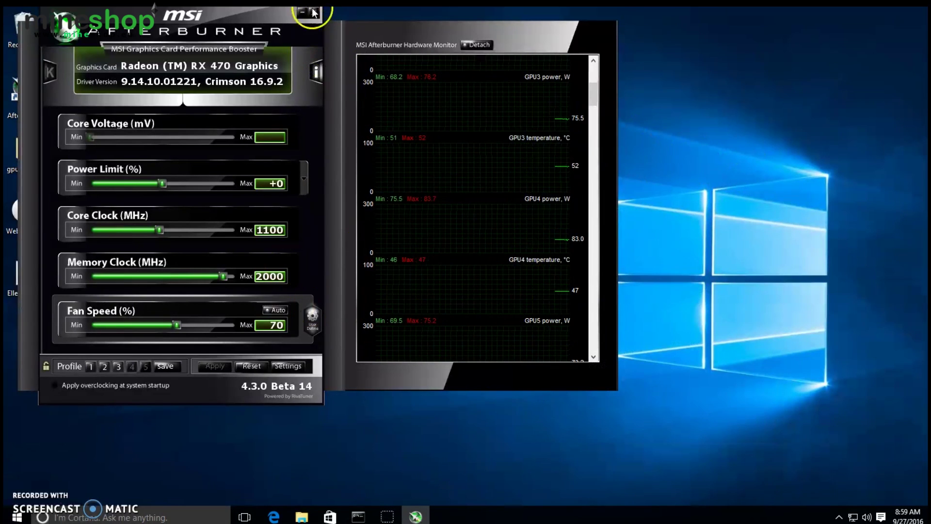